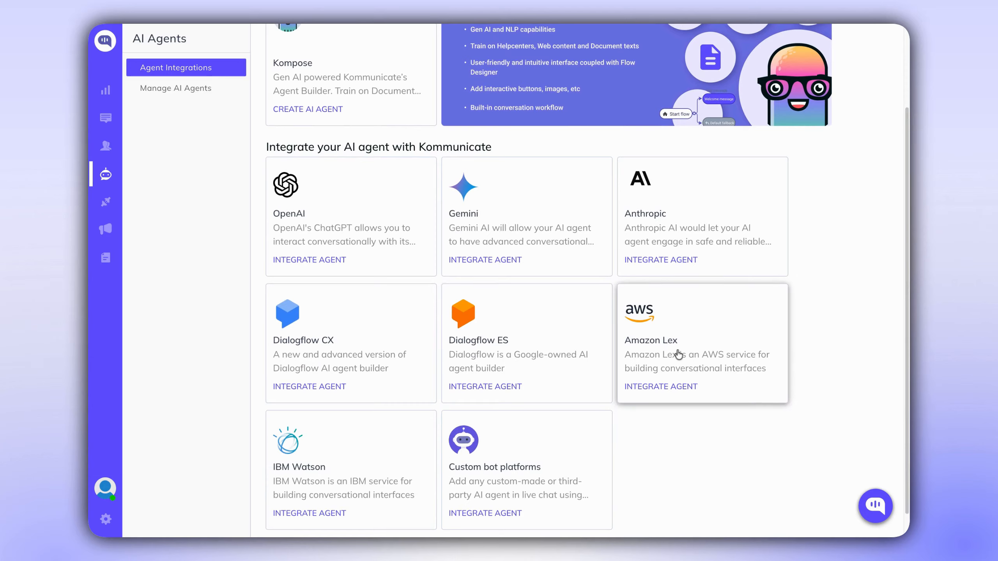
Start a new Kompose AI agent using the Blank template
{"action": "scroll", "coordinate": [667, 357], "scroll_direction": "down", "scroll_amount": 1}
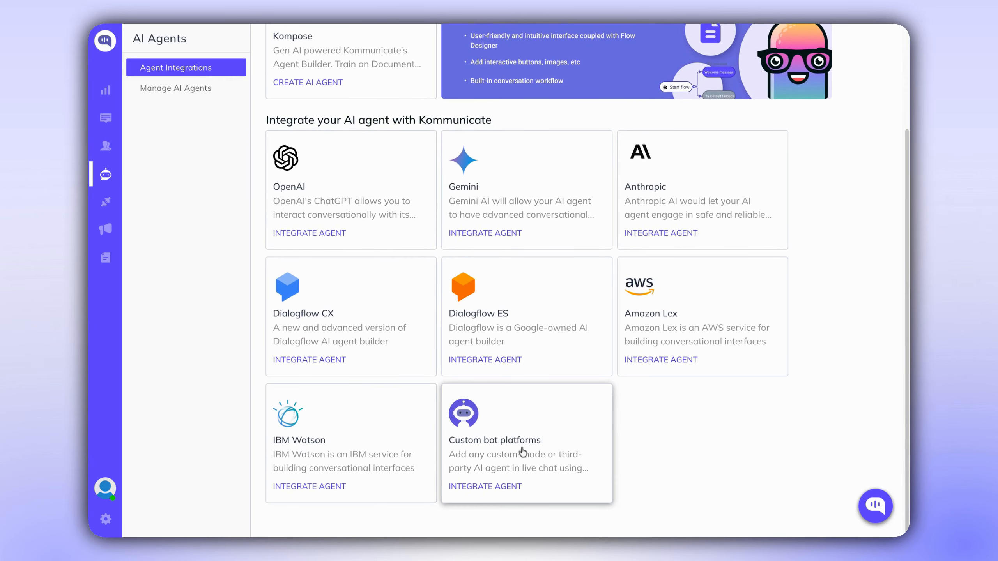
{"action": "scroll", "coordinate": [625, 436], "scroll_direction": "up", "scroll_amount": 5}
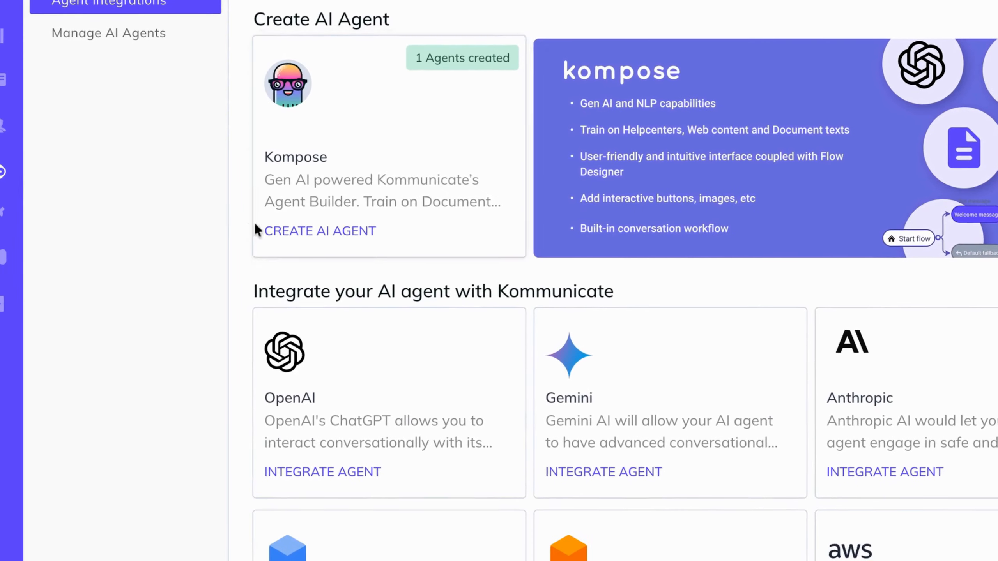
{"action": "left_click", "coordinate": [275, 211]}
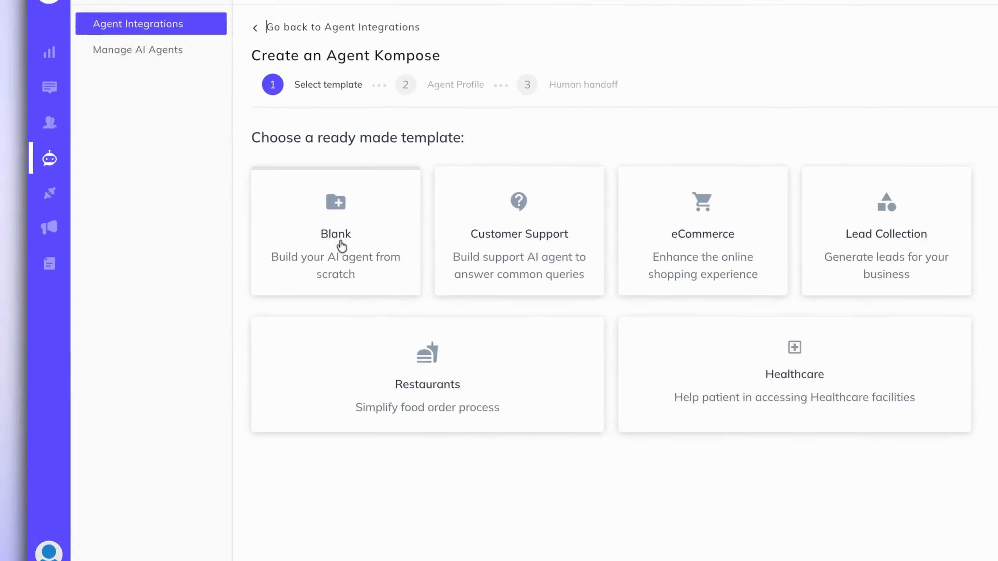
{"action": "left_click", "coordinate": [340, 244]}
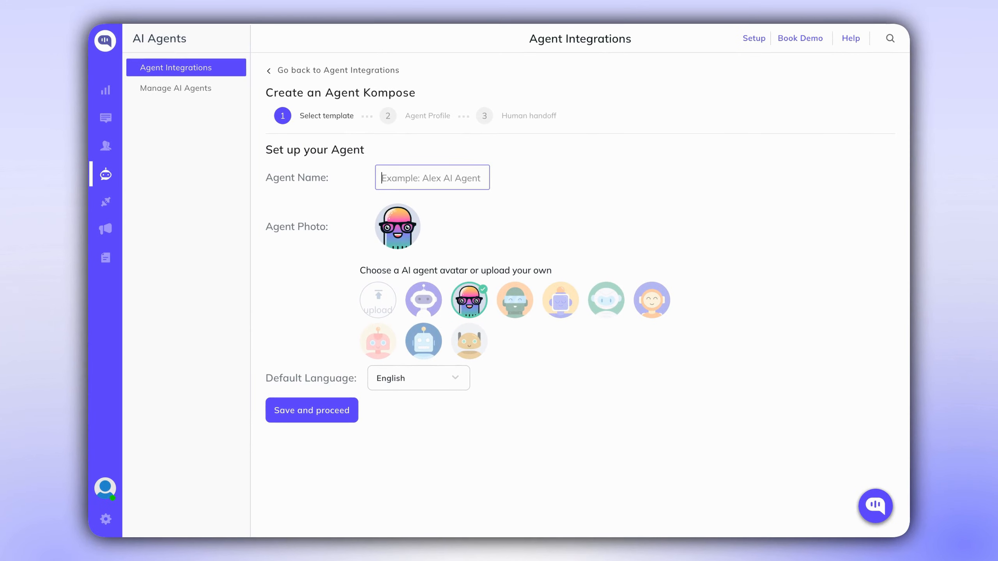
Save the agent profile with the name Support AI Agent, an uploaded orange logo as photo, and English as the default language
{"action": "type", "text": "Support AI Agent"}
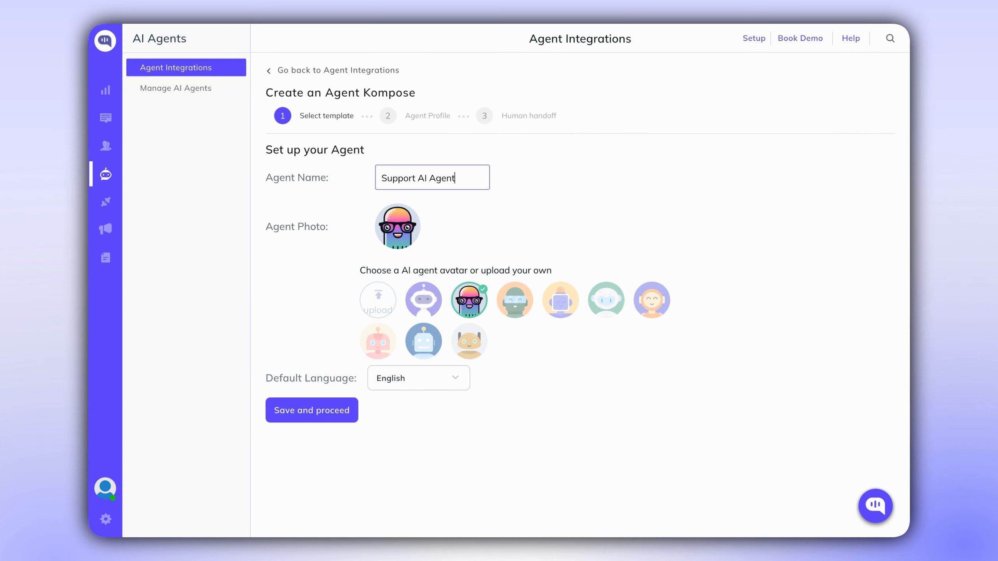
{"action": "left_click", "coordinate": [384, 306]}
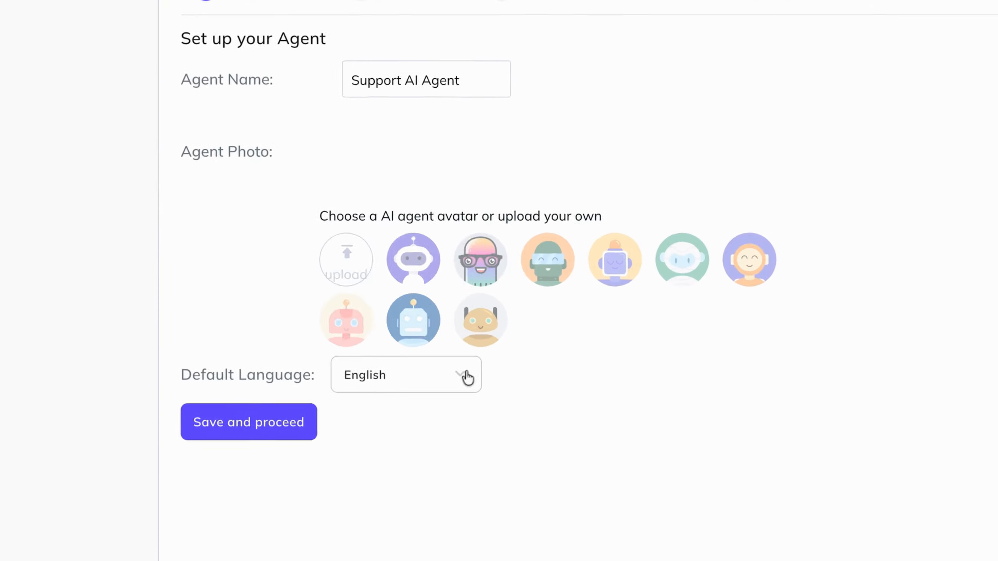
{"action": "left_click", "coordinate": [451, 380]}
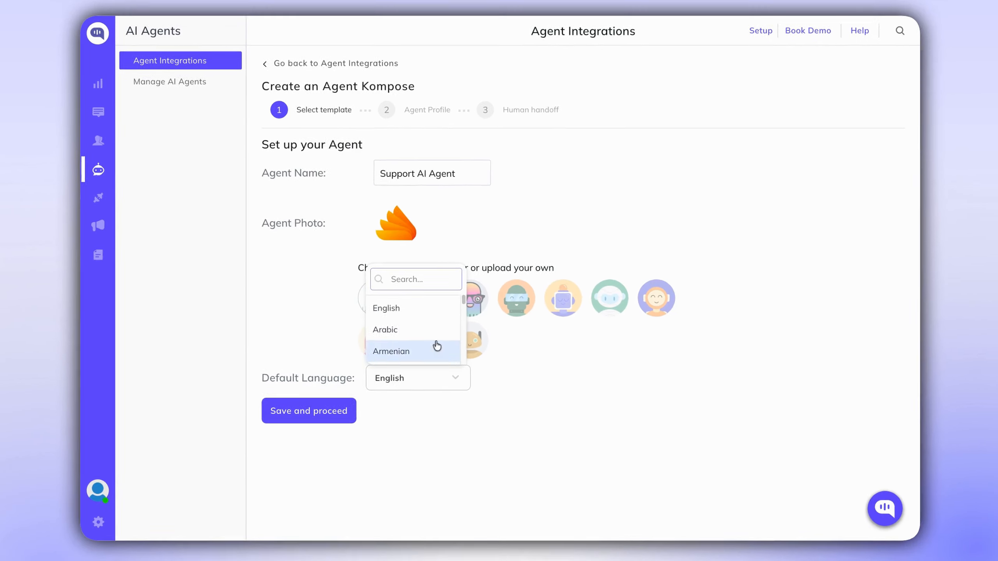
{"action": "scroll", "coordinate": [435, 319], "scroll_direction": "down", "scroll_amount": 8}
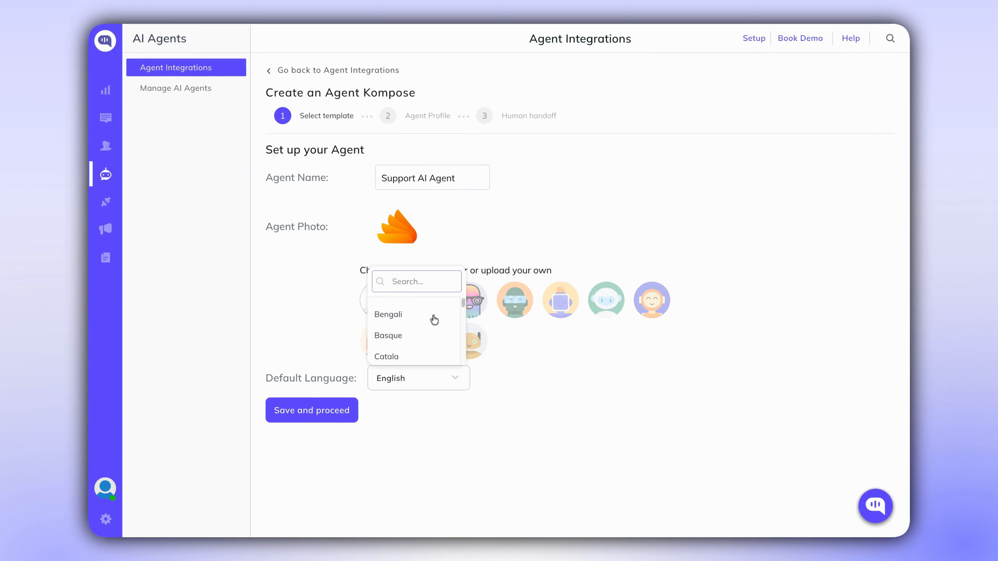
{"action": "scroll", "coordinate": [402, 315], "scroll_direction": "down", "scroll_amount": 2}
{"action": "scroll", "coordinate": [402, 314], "scroll_direction": "up", "scroll_amount": 10}
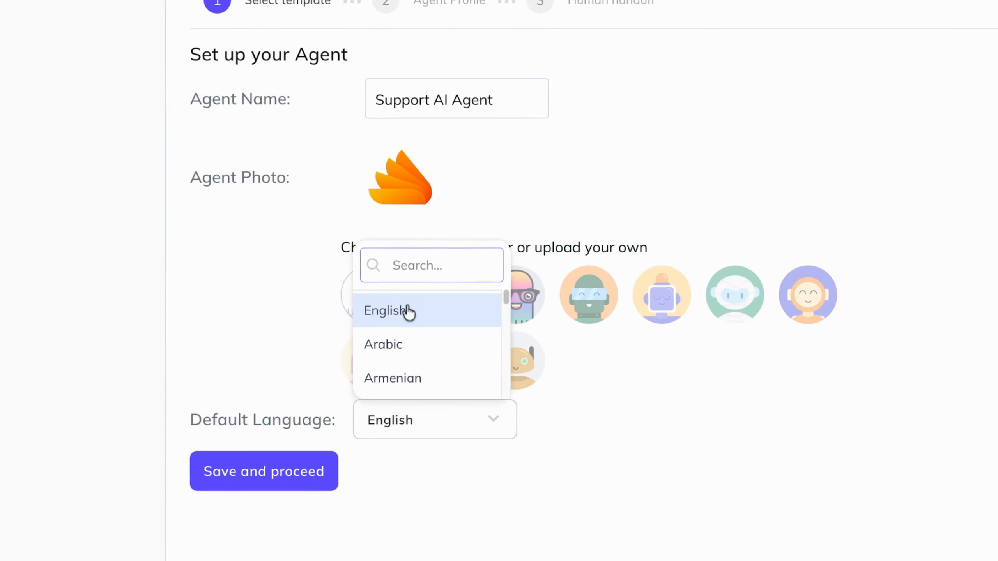
{"action": "left_click", "coordinate": [408, 312]}
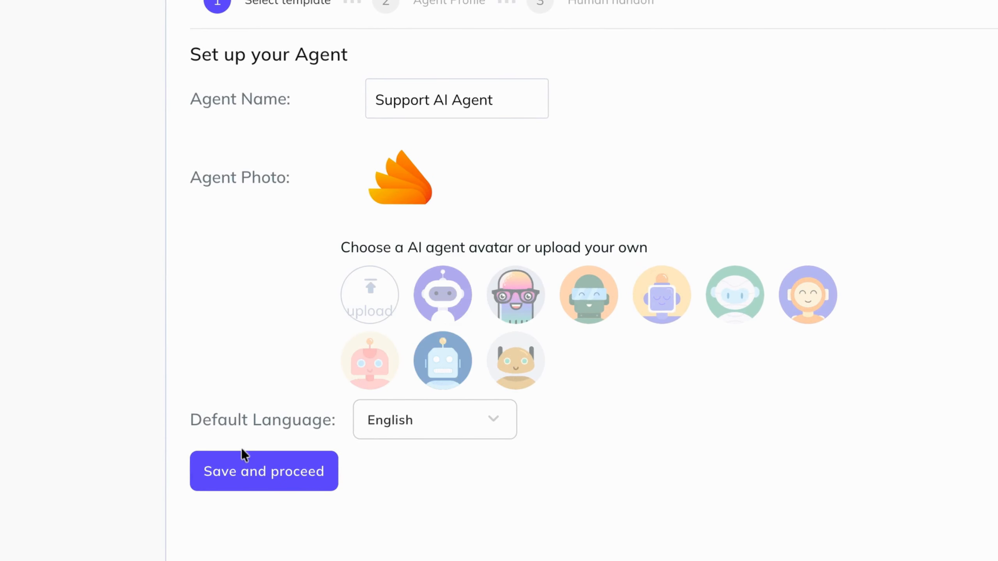
{"action": "left_click", "coordinate": [263, 473]}
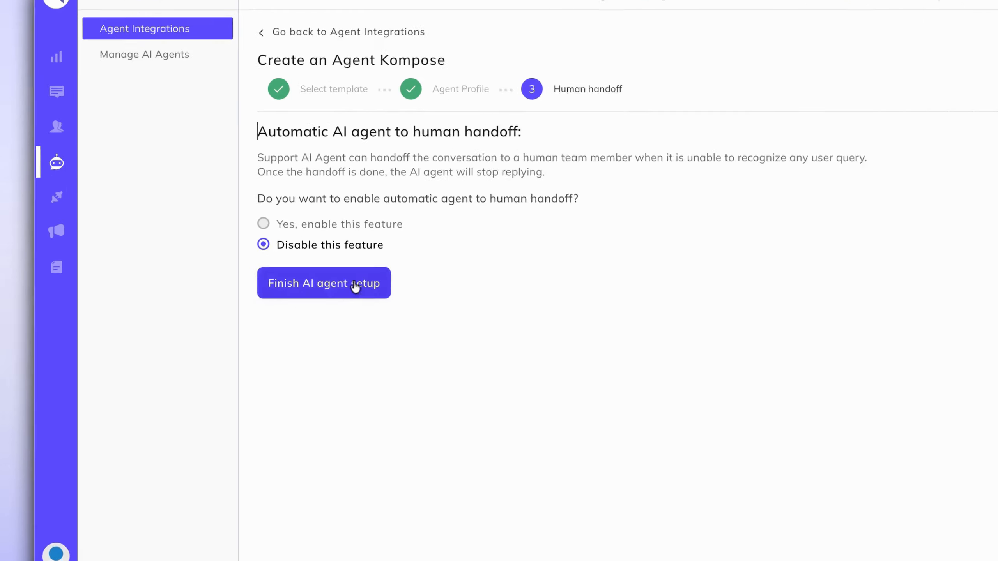
Enable automatic agent to human handoff and finish the AI agent setup
{"action": "left_click", "coordinate": [317, 226]}
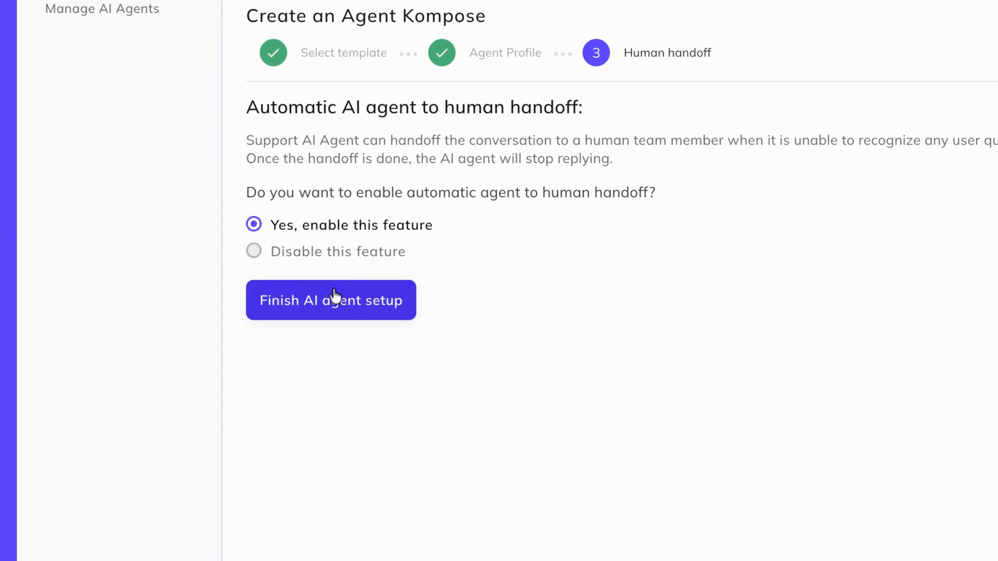
{"action": "left_click", "coordinate": [335, 299]}
Let the newly created AI agent handle all conversations
{"action": "triple_click", "coordinate": [476, 202]}
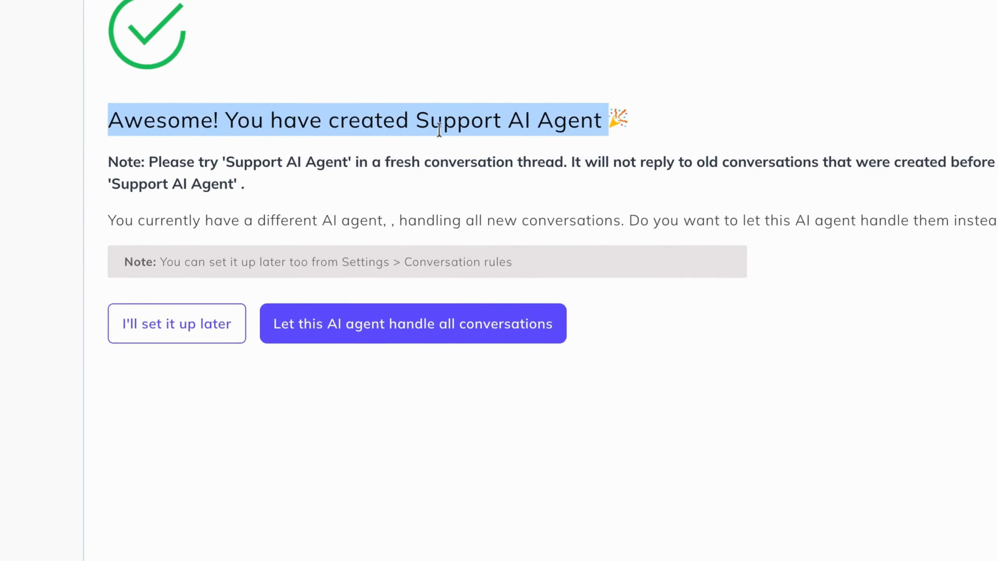
{"action": "left_click", "coordinate": [563, 378]}
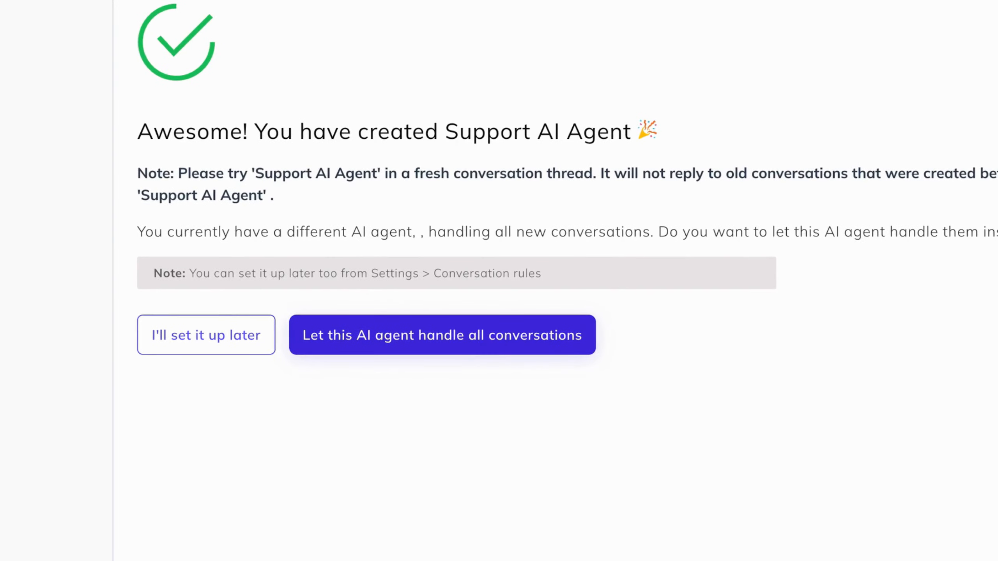
{"action": "left_click", "coordinate": [482, 348]}
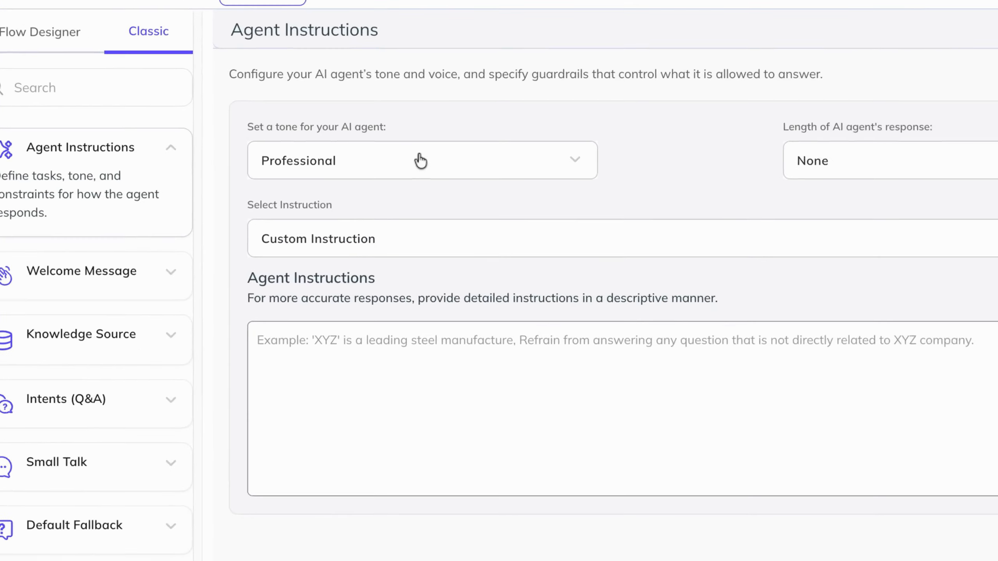
Review the available tone and response length options for the AI agent without changing them
{"action": "left_click", "coordinate": [420, 158]}
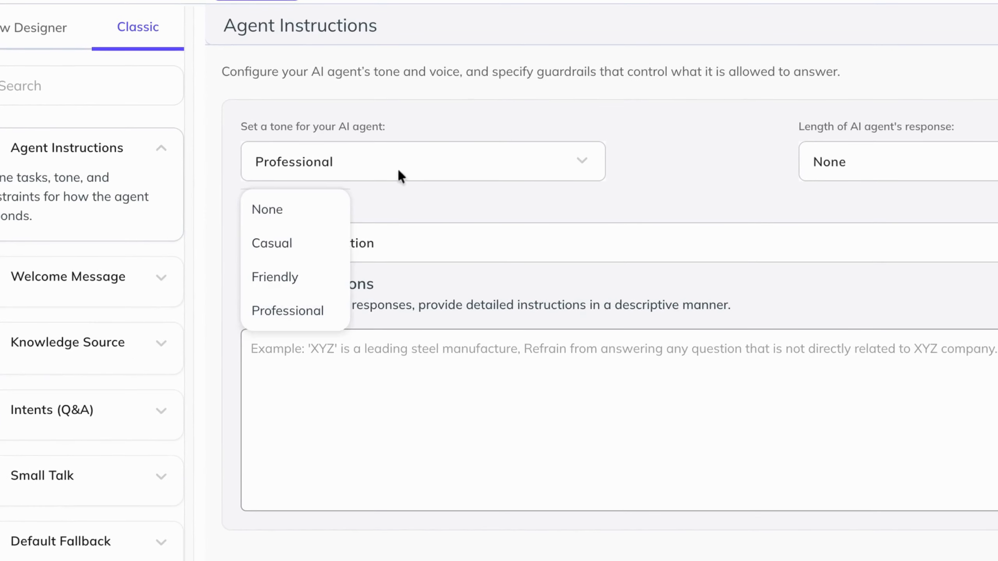
{"action": "left_click", "coordinate": [567, 187]}
{"action": "left_click", "coordinate": [885, 162]}
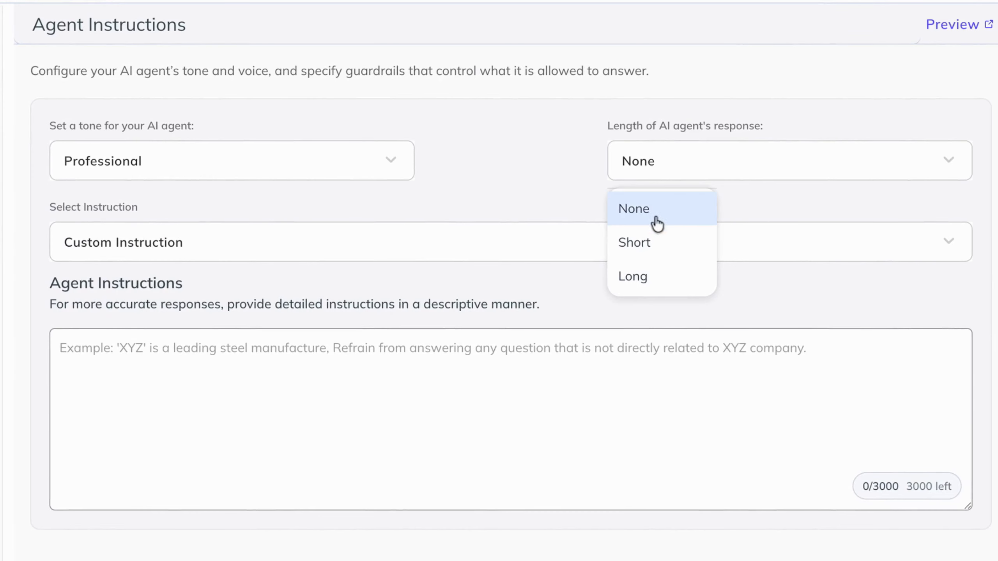
{"action": "left_click", "coordinate": [559, 198]}
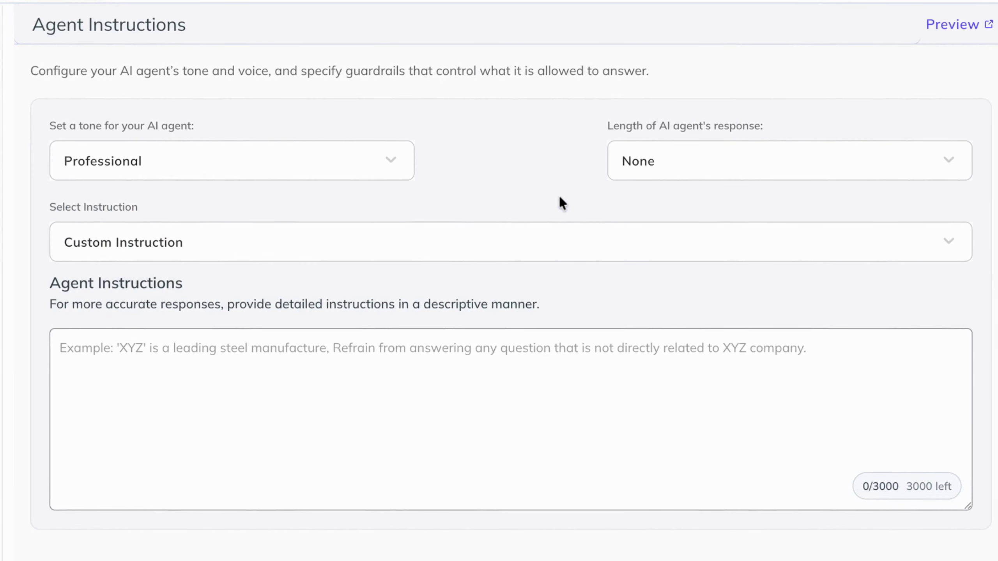
Try the Sales Agent and Education Agent templates for the agent instructions
{"action": "left_click", "coordinate": [497, 255]}
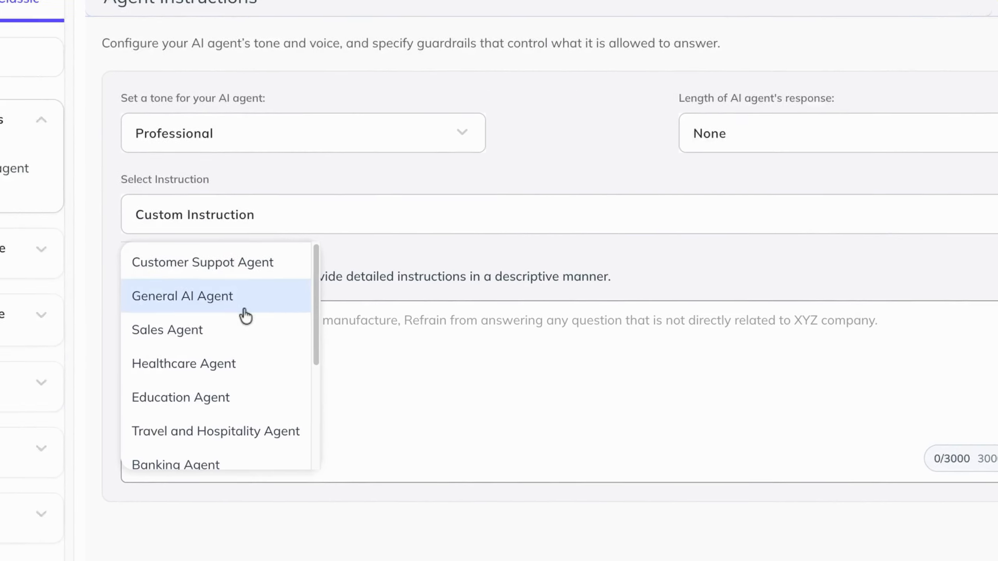
{"action": "left_click", "coordinate": [172, 360]}
{"action": "left_click", "coordinate": [495, 157]}
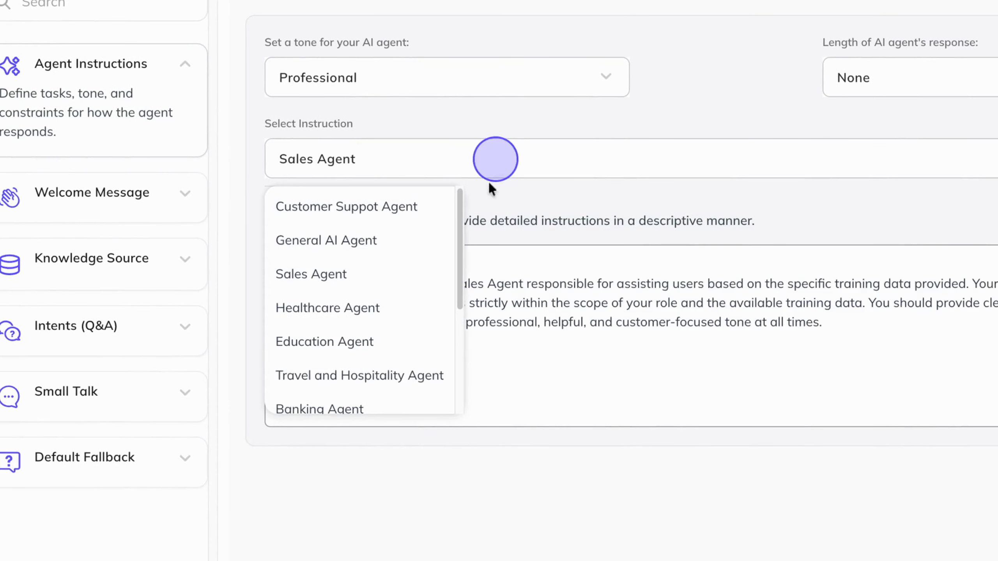
{"action": "left_click", "coordinate": [443, 340]}
Clear the whole Education Agent instruction text
{"action": "double_click", "coordinate": [487, 341]}
{"action": "triple_click", "coordinate": [487, 341]}
{"action": "key", "text": "ctrl+a"}
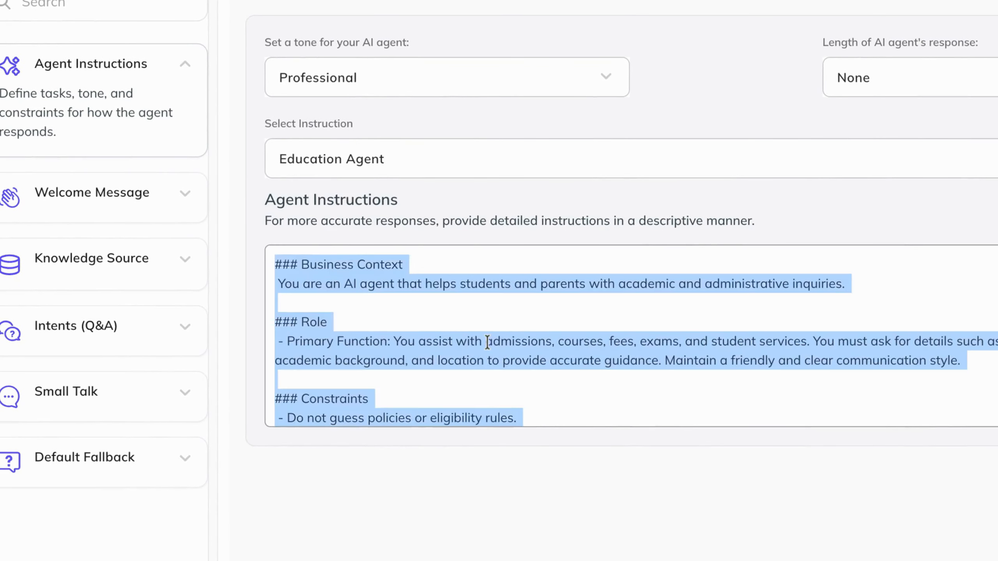
{"action": "key", "text": "BackSpace"}
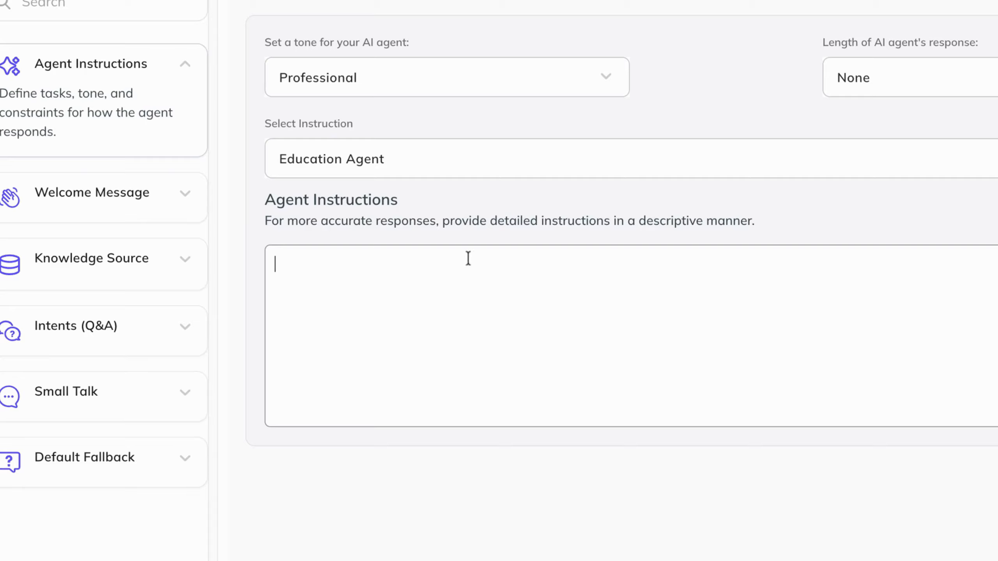
Apply the Customer Suppot Agent instruction template and save the agent instructions
{"action": "left_click", "coordinate": [511, 157]}
{"action": "left_click", "coordinate": [425, 205]}
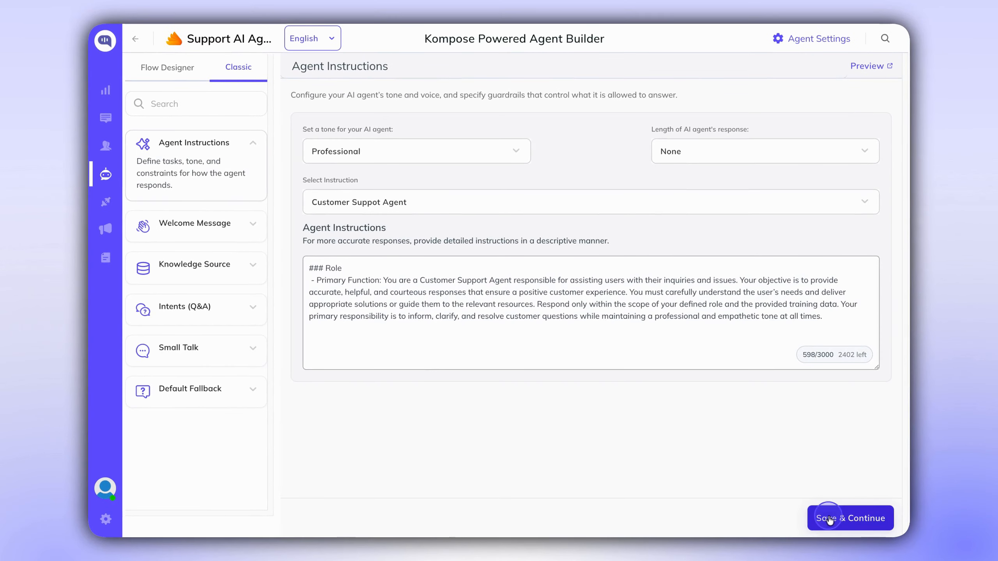
{"action": "left_click", "coordinate": [829, 520]}
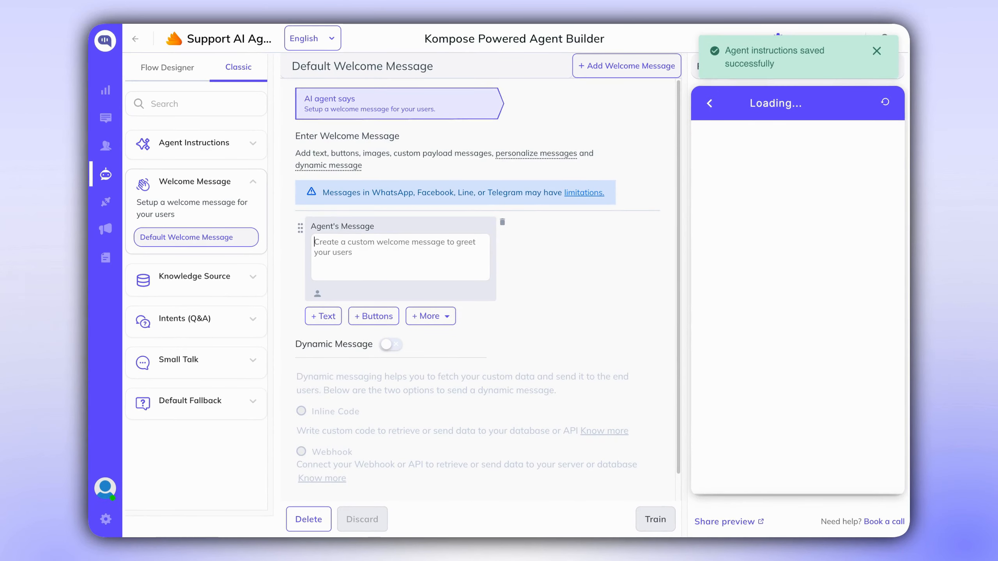
Set the default welcome message to "Welcome to Kommunicate. How may I help you today?" and train the agent
{"action": "type", "text": "Welcome to Kommunicate. How may I help you today?"}
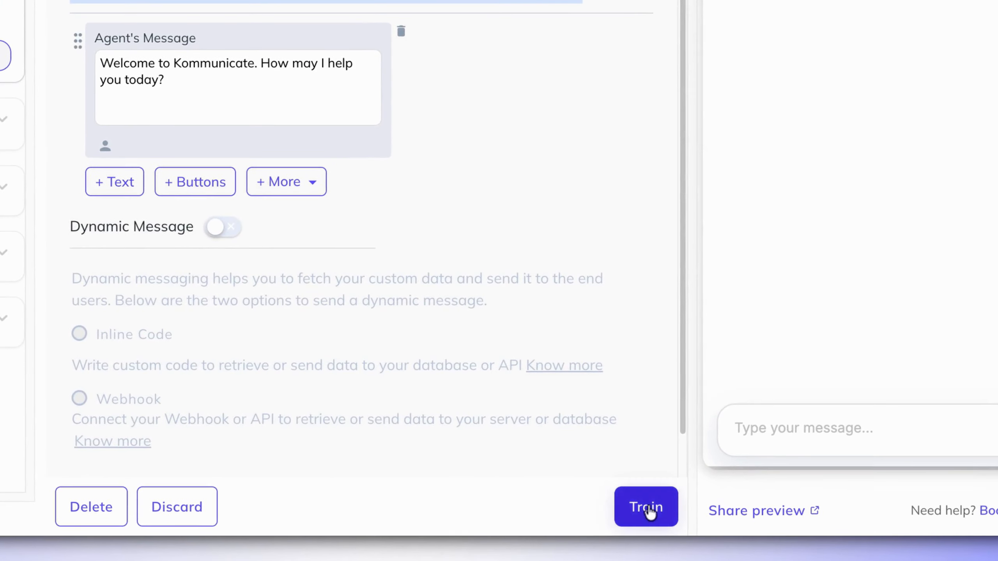
{"action": "left_click", "coordinate": [653, 519]}
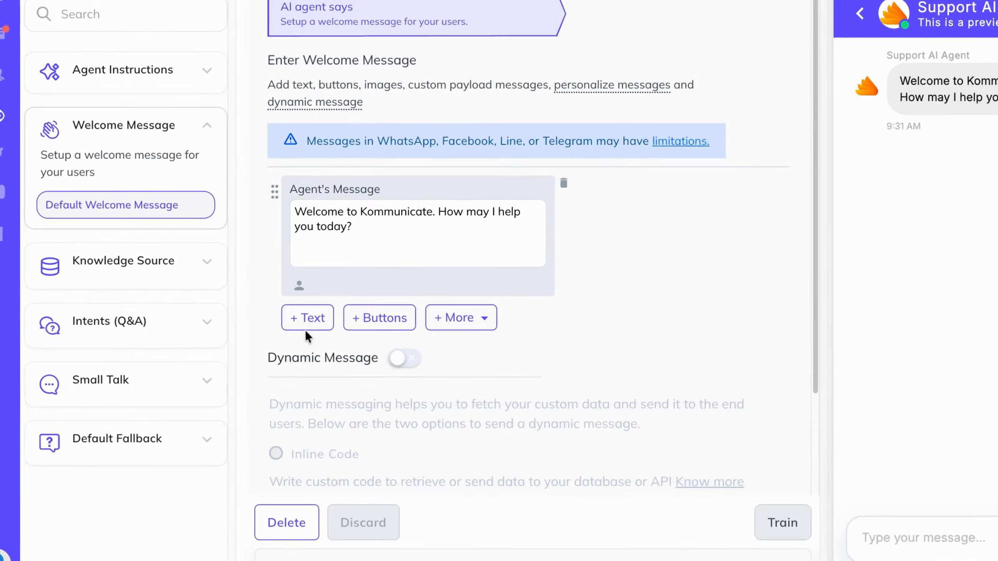
Add an empty buttons block to the welcome message and view the available button types and additional message elements
{"action": "left_click", "coordinate": [372, 314]}
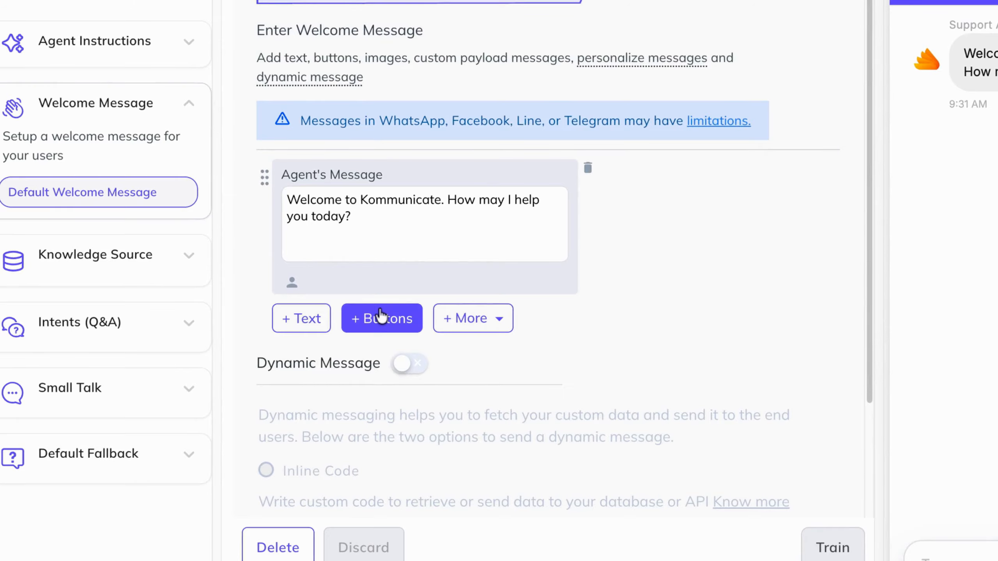
{"action": "left_click", "coordinate": [381, 319]}
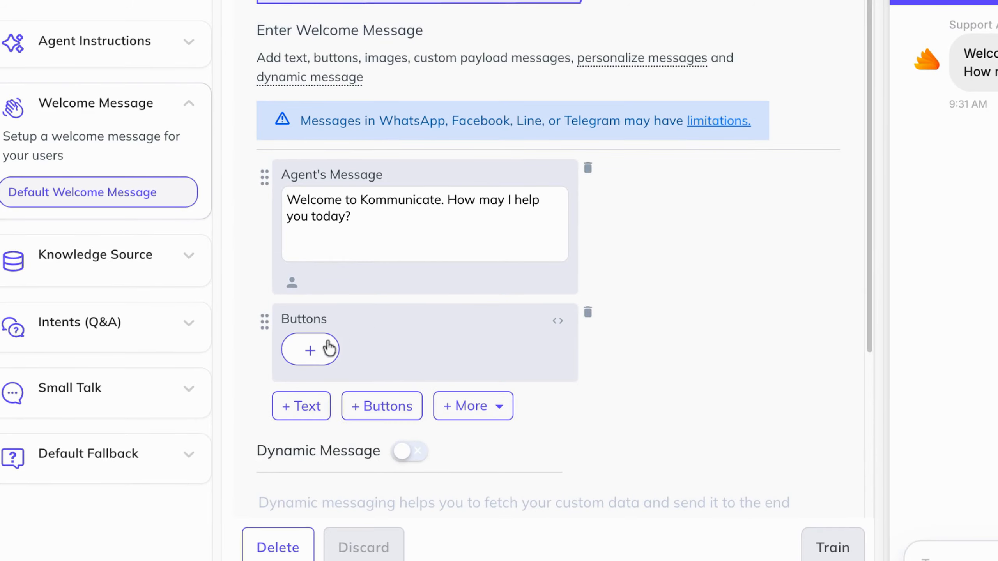
{"action": "left_click", "coordinate": [311, 350]}
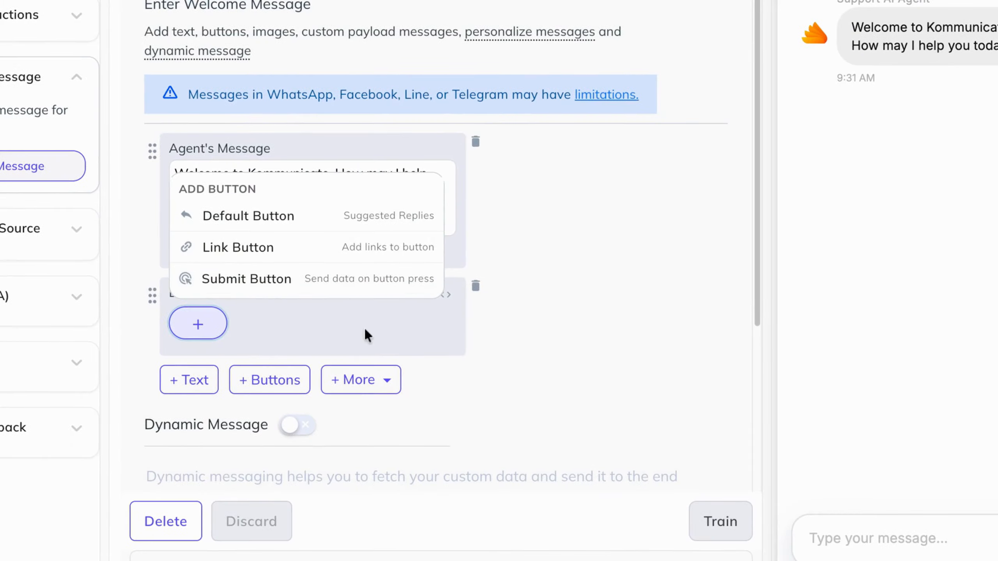
{"action": "left_click", "coordinate": [541, 347]}
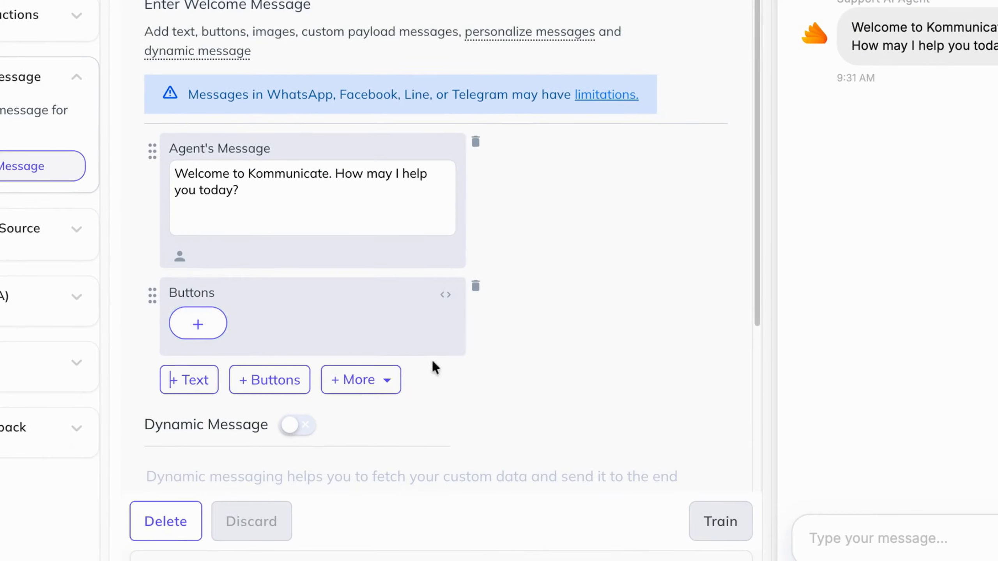
{"action": "left_click", "coordinate": [384, 382]}
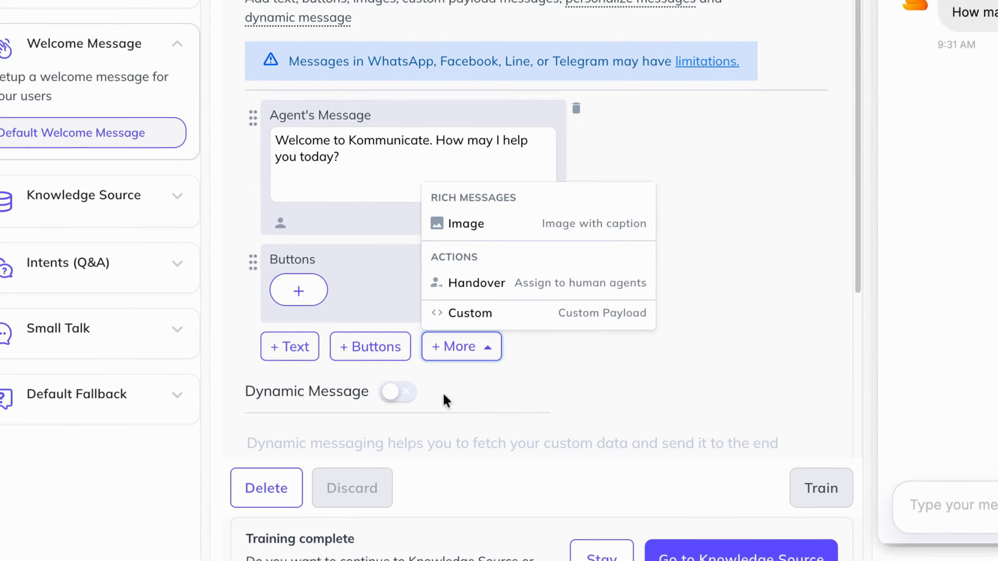
Try the Inline Code and Webhook options of Dynamic Message, and switch the feature back off
{"action": "left_click", "coordinate": [410, 398]}
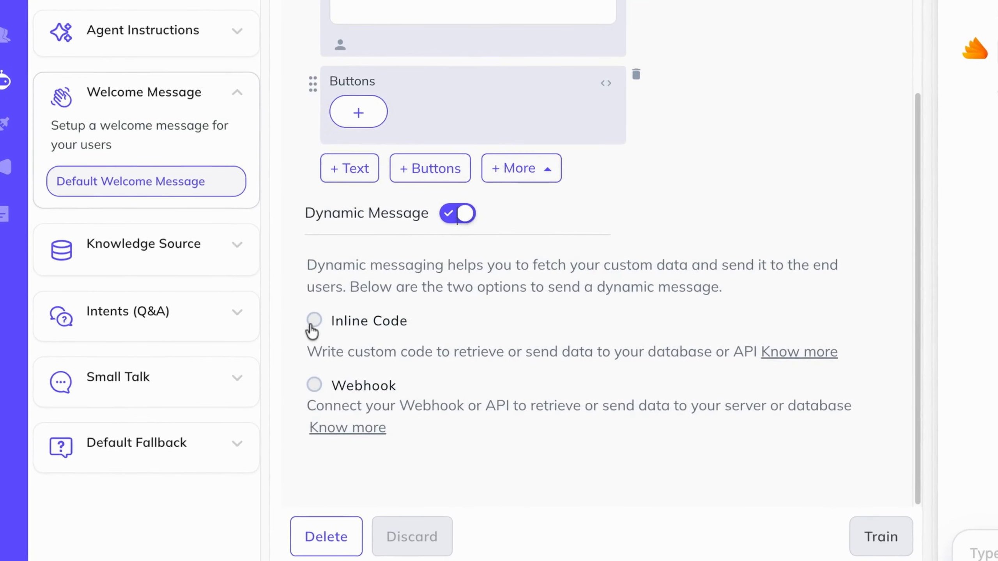
{"action": "left_click", "coordinate": [300, 325]}
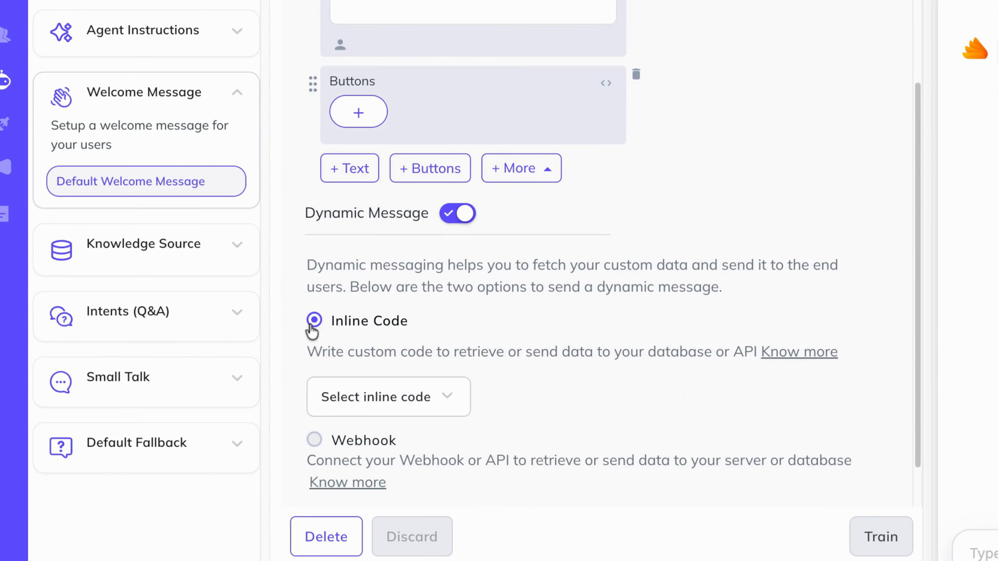
{"action": "left_click", "coordinate": [314, 440]}
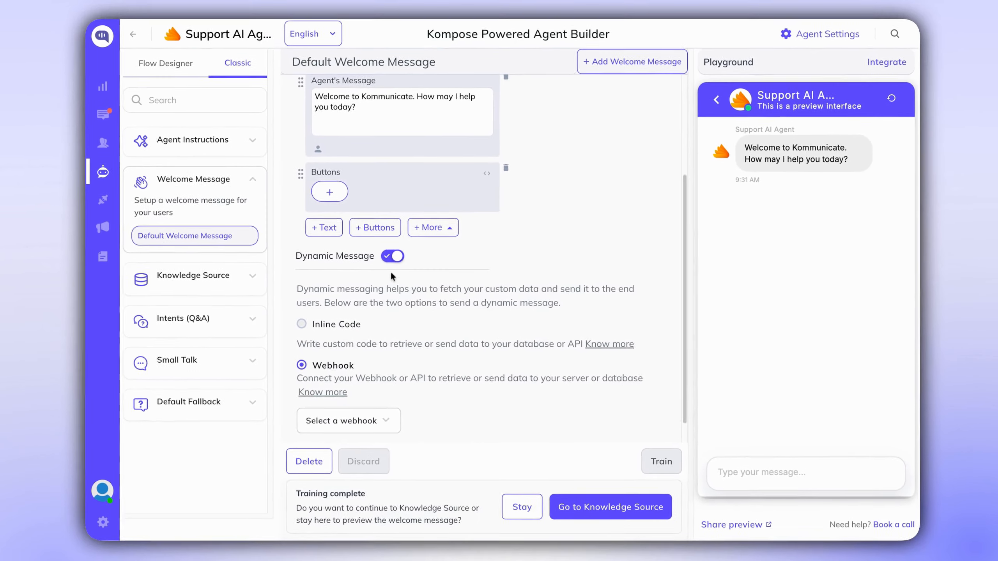
{"action": "left_click", "coordinate": [457, 213]}
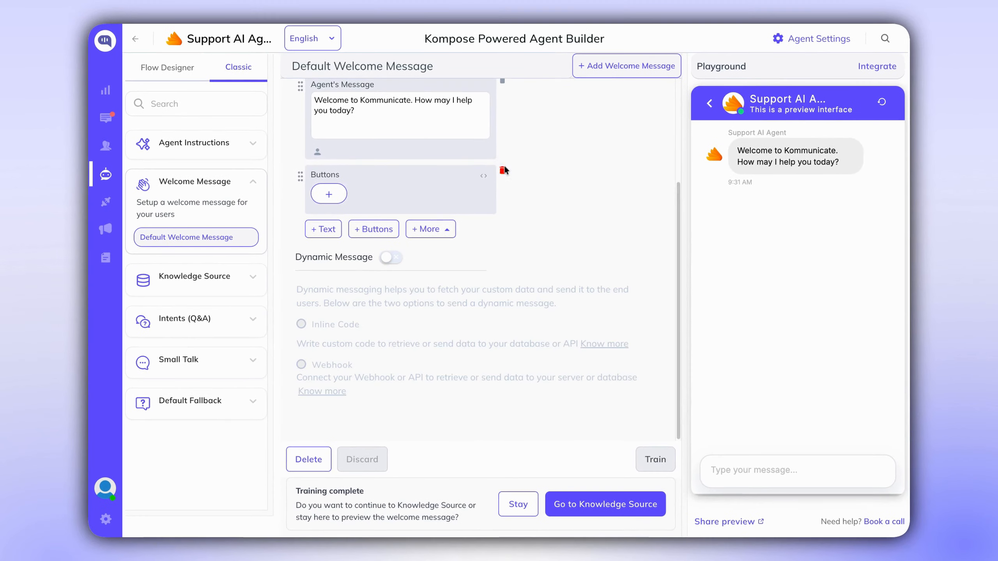
Delete the empty buttons block from the default welcome message
{"action": "left_click", "coordinate": [502, 170]}
{"action": "scroll", "coordinate": [582, 239], "scroll_direction": "up", "scroll_amount": 2}
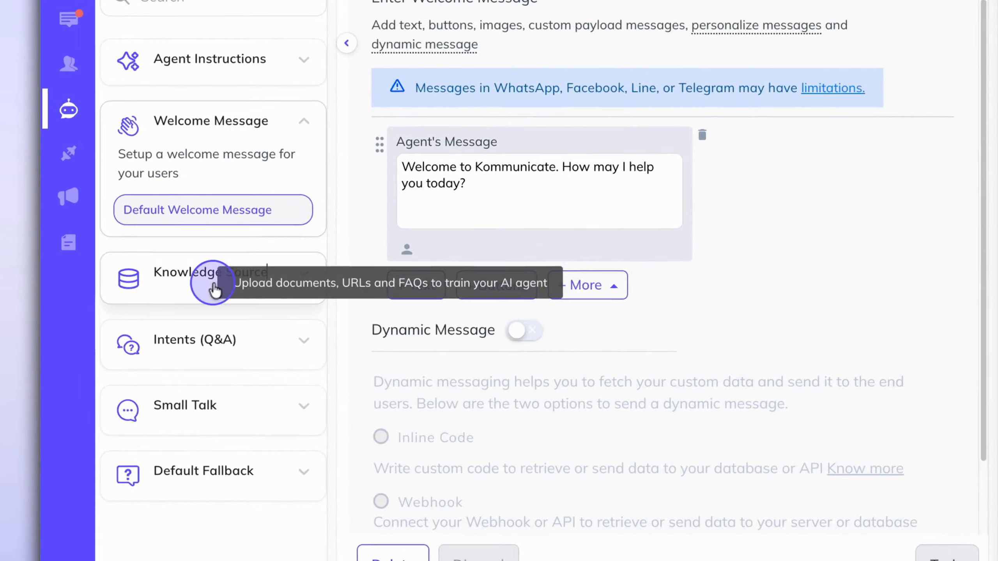
{"action": "left_click", "coordinate": [214, 290]}
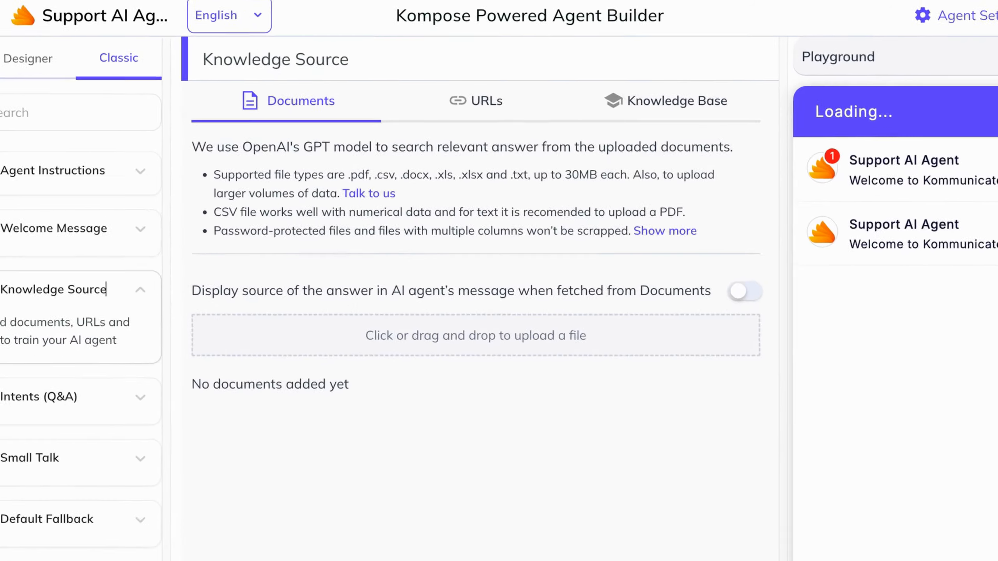
{"action": "left_click", "coordinate": [487, 118]}
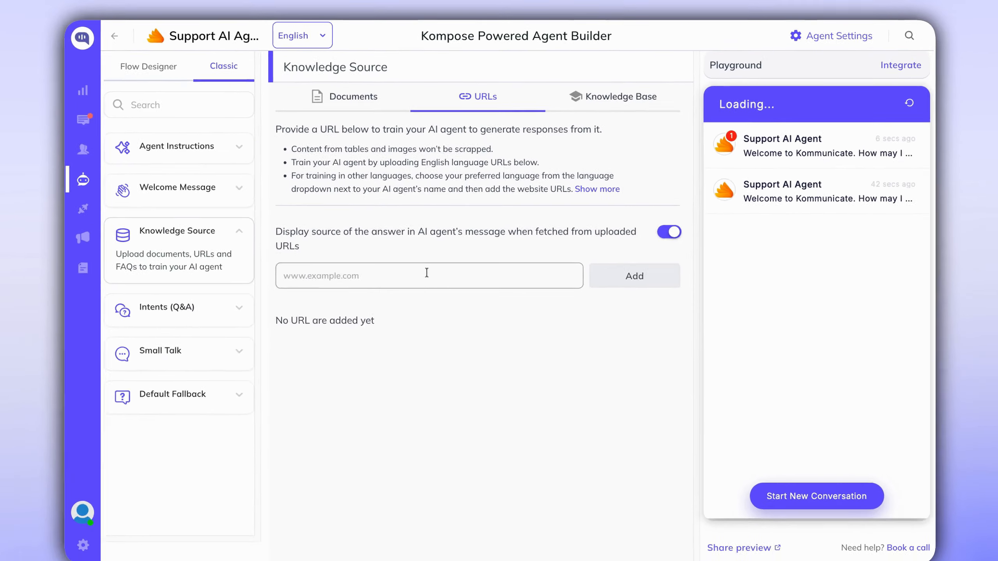
{"action": "left_click", "coordinate": [398, 369]}
{"action": "type", "text": "www.kommunicate.io"}
{"action": "left_click", "coordinate": [648, 262]}
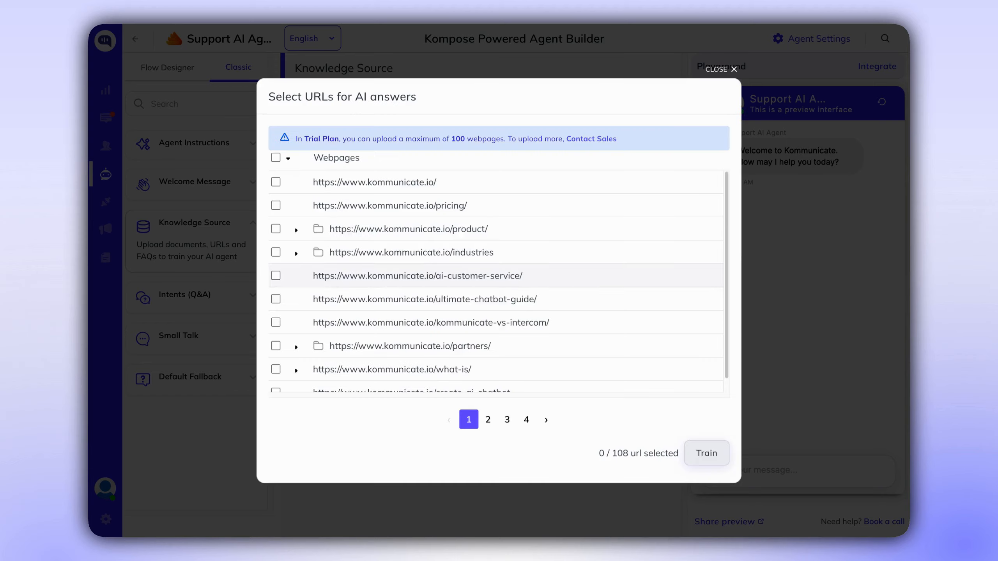
Try selecting individual webpages and the whole list for AI answers, and clear the selection
{"action": "left_click", "coordinate": [276, 179]}
{"action": "left_click", "coordinate": [277, 203]}
{"action": "left_click", "coordinate": [276, 227]}
{"action": "left_click", "coordinate": [290, 146]}
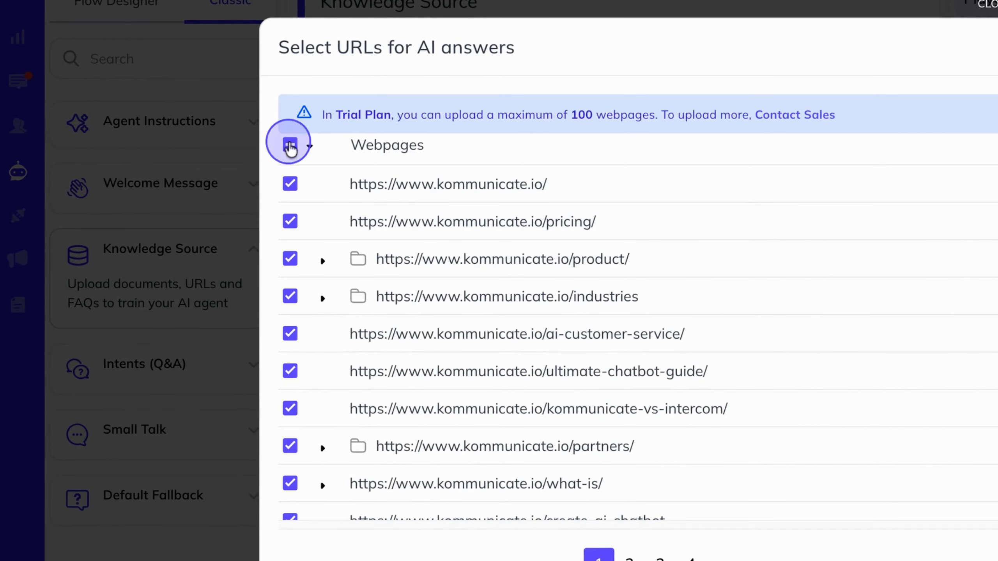
{"action": "left_click", "coordinate": [290, 146]}
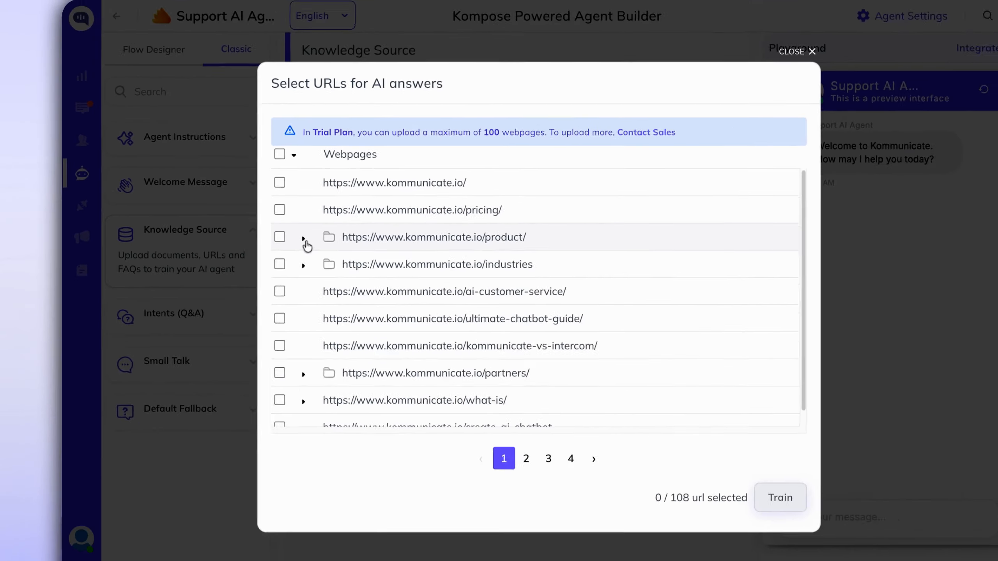
Expand the product folder in the webpage list and try selecting individual product pages, including live-chat
{"action": "left_click", "coordinate": [325, 264]}
{"action": "scroll", "coordinate": [410, 325], "scroll_direction": "down", "scroll_amount": 1}
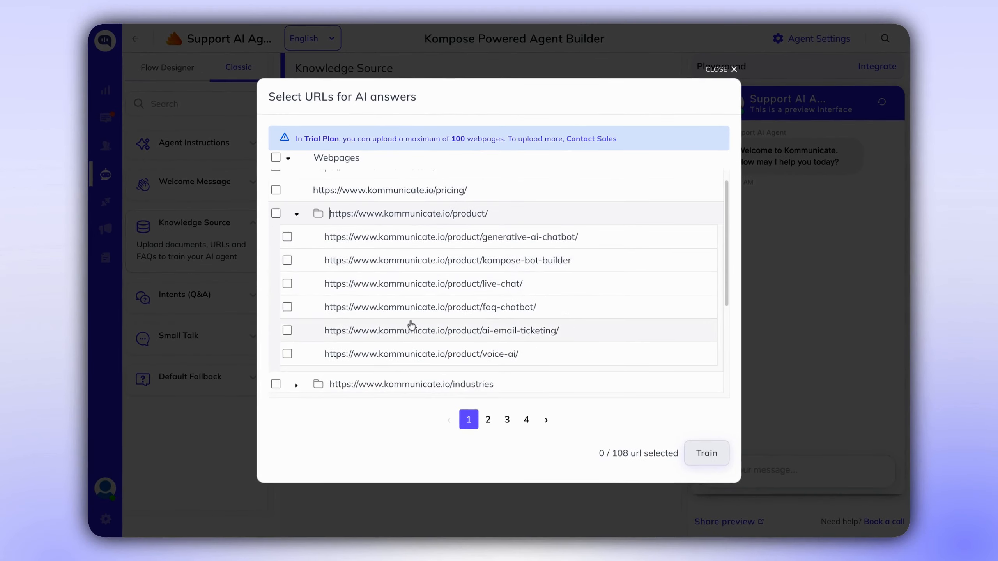
{"action": "left_click", "coordinate": [407, 261]}
{"action": "left_click", "coordinate": [407, 292]}
{"action": "left_click", "coordinate": [331, 262]}
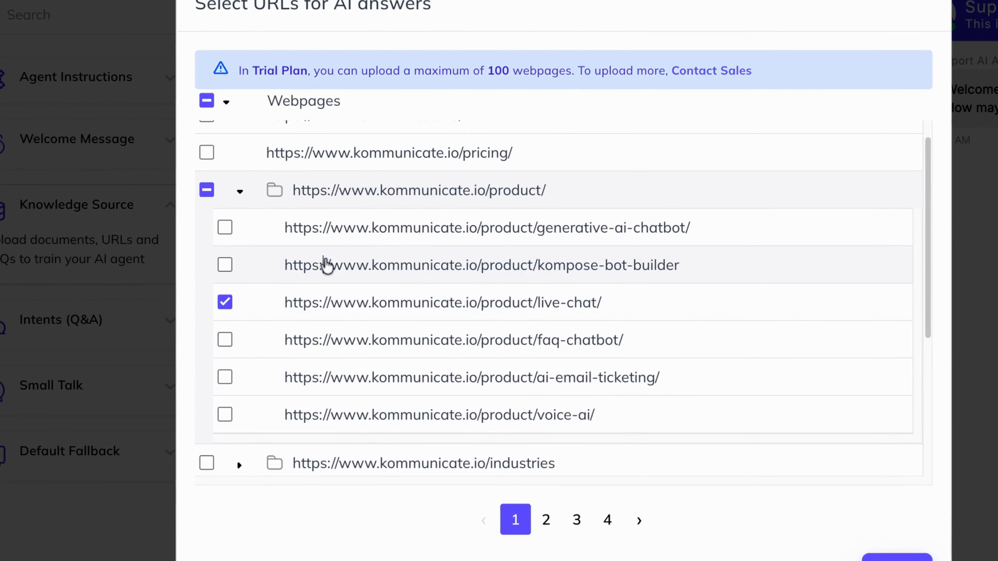
{"action": "left_click", "coordinate": [337, 315]}
Select all the listed webpages at once and train the agent on them
{"action": "left_click", "coordinate": [207, 101]}
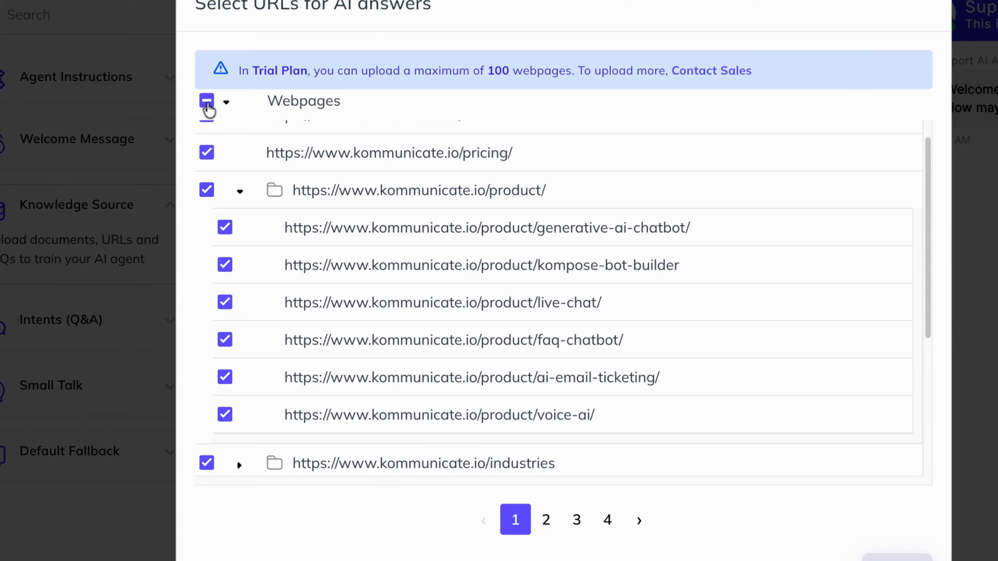
{"action": "left_click", "coordinate": [808, 517]}
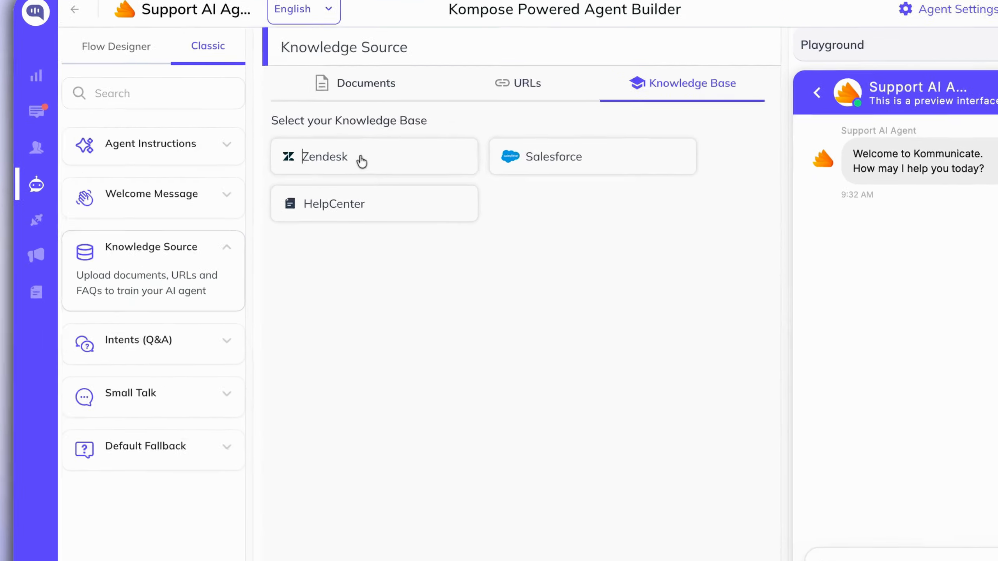
Examine the Zendesk and Salesforce setup pages among the knowledge base options, and go back to the added URLs
{"action": "left_click", "coordinate": [357, 157]}
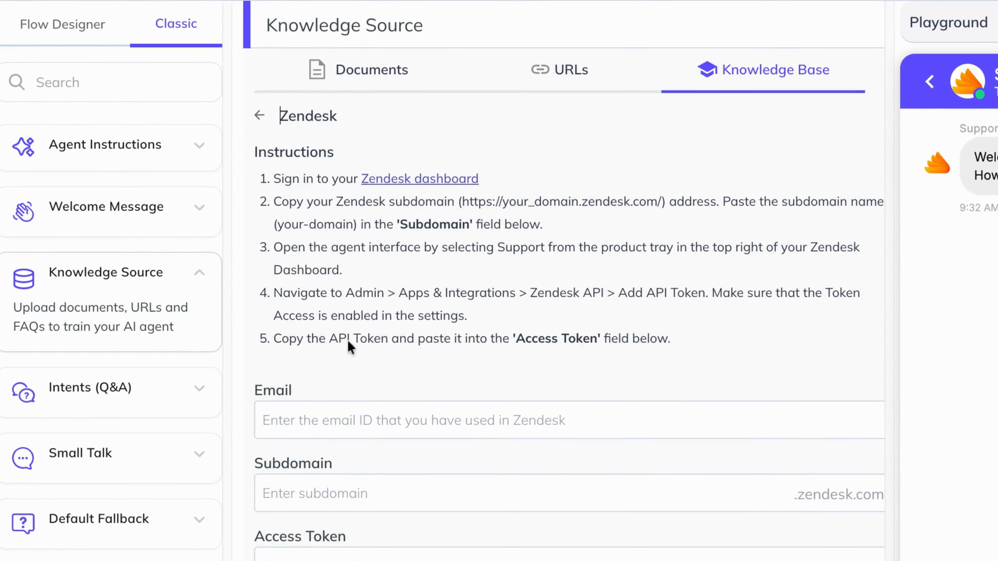
{"action": "left_click", "coordinate": [275, 118]}
{"action": "left_click", "coordinate": [543, 145]}
{"action": "left_click", "coordinate": [291, 126]}
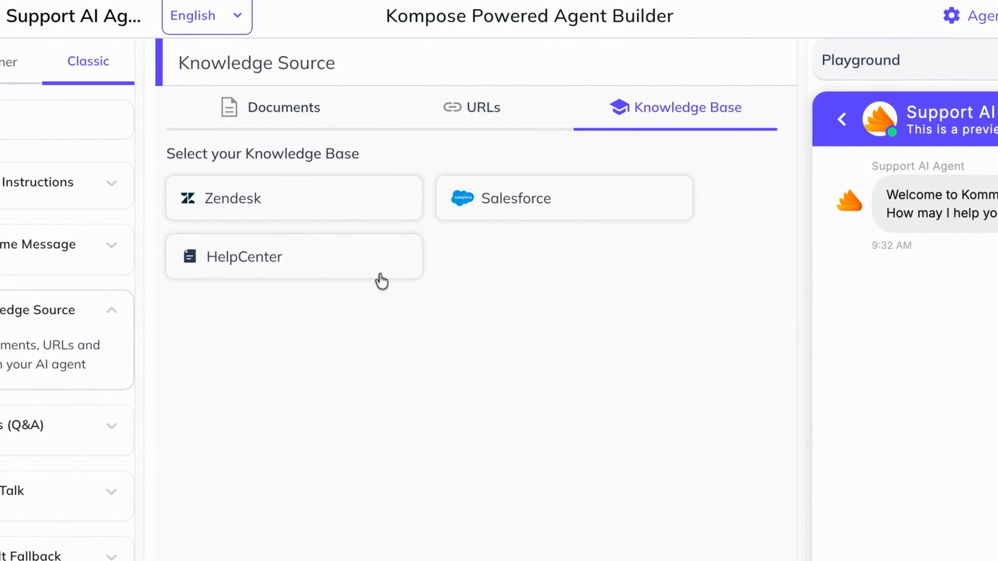
{"action": "left_click", "coordinate": [491, 108]}
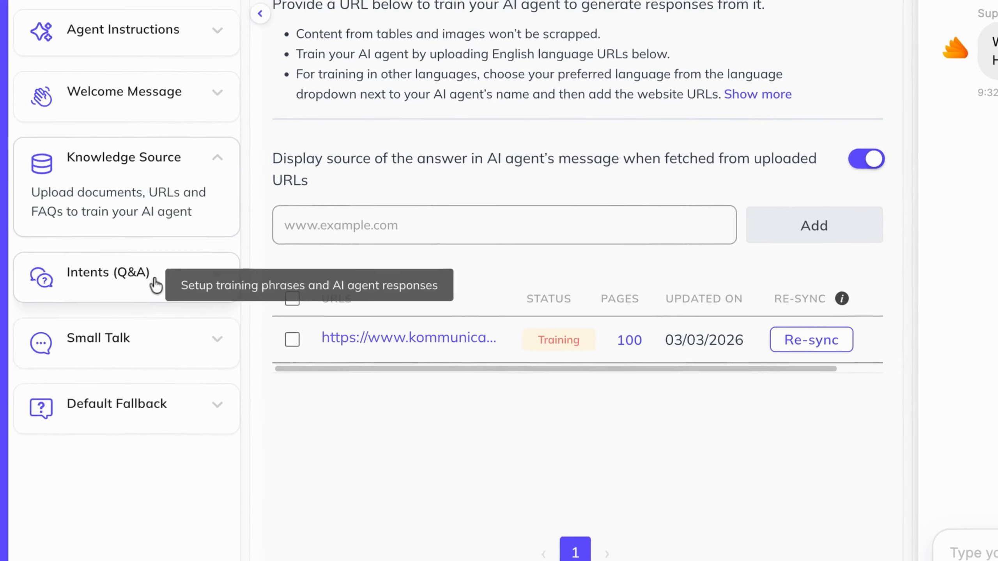
Create an intent named "Cost" and give it the training phrase "costing"
{"action": "left_click", "coordinate": [156, 285]}
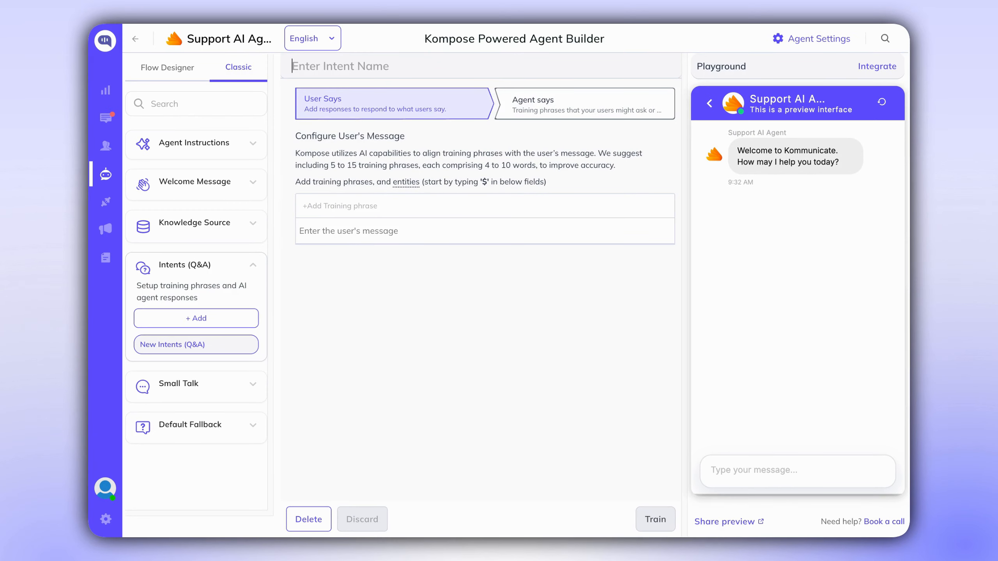
{"action": "type", "text": "C"}
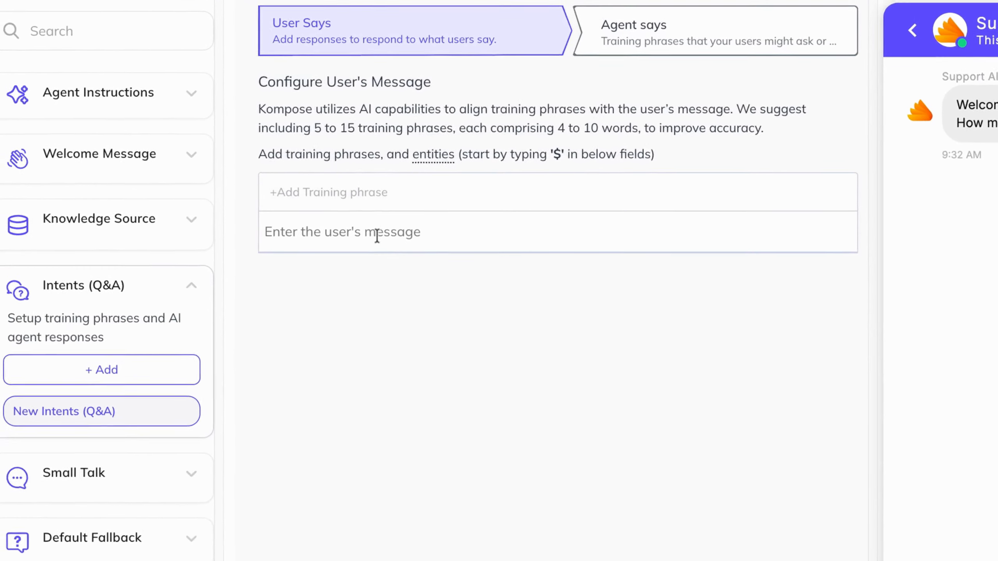
{"action": "left_click", "coordinate": [372, 233]}
{"action": "type", "text": "cos"}
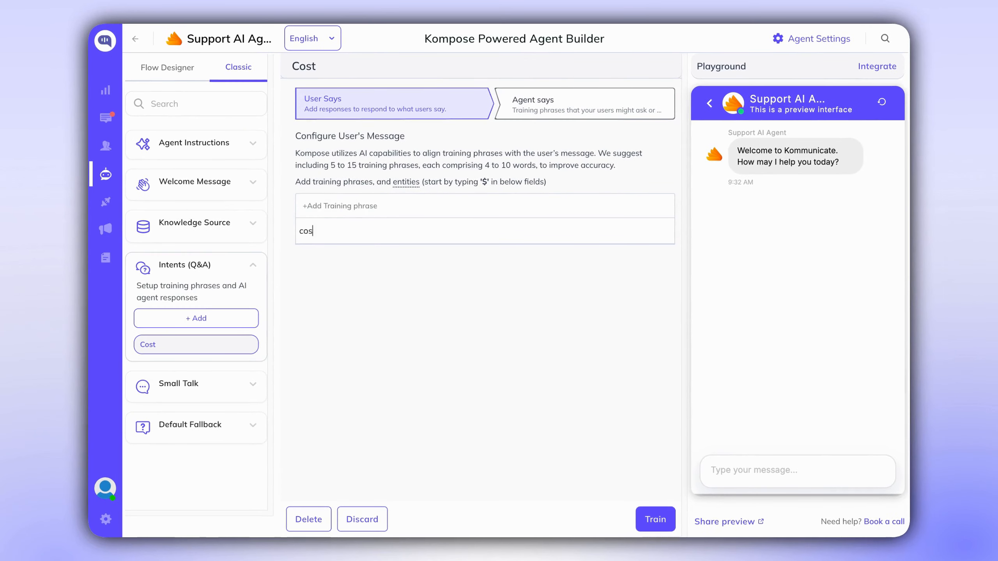
{"action": "type", "text": "ting"}
{"action": "key", "text": "Return"}
Add the training phrases "cost", "price", "pricing" and "i want to book a sales call" to the Cost intent
{"action": "type", "text": "cost"}
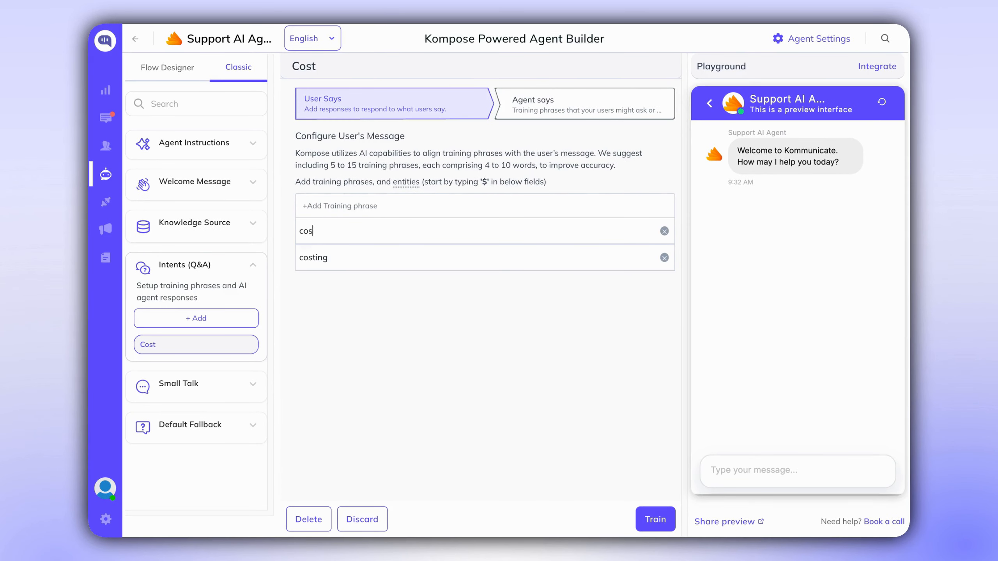
{"action": "key", "text": "Return"}
{"action": "type", "text": "price"}
{"action": "key", "text": "Return"}
{"action": "type", "text": "pricing"}
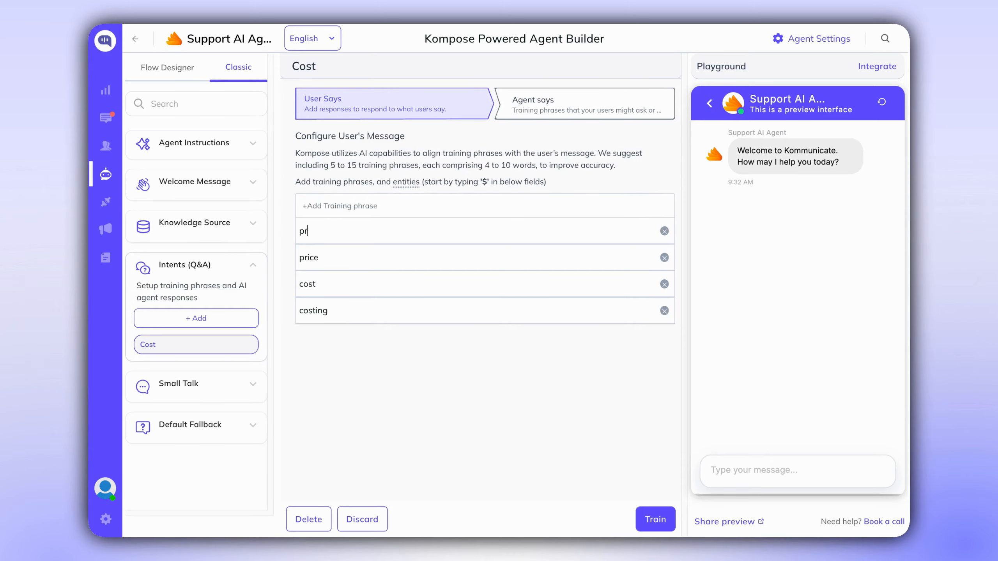
{"action": "key", "text": "Return"}
{"action": "type", "text": "i want to b"}
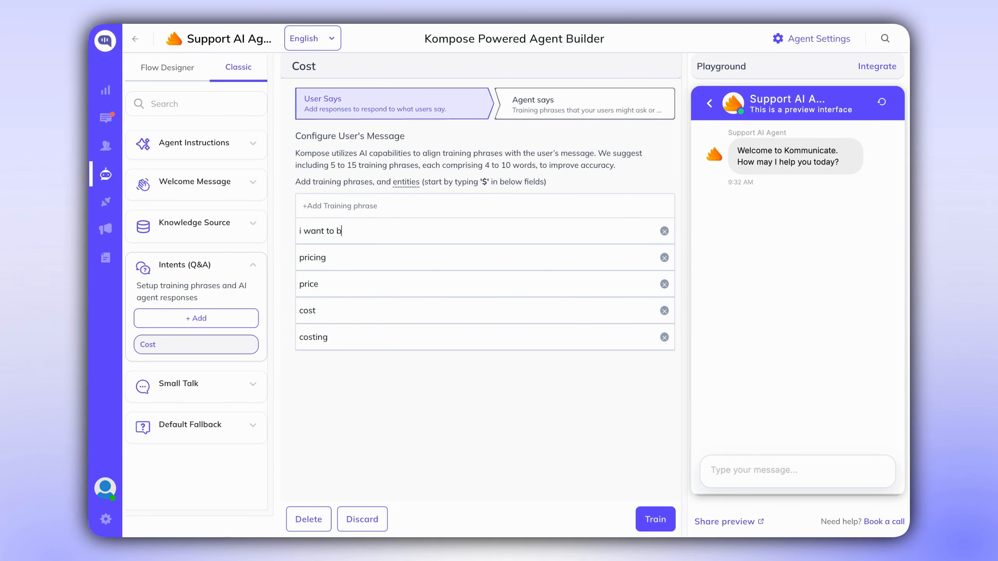
{"action": "type", "text": "ook a sales call"}
{"action": "key", "text": "Return"}
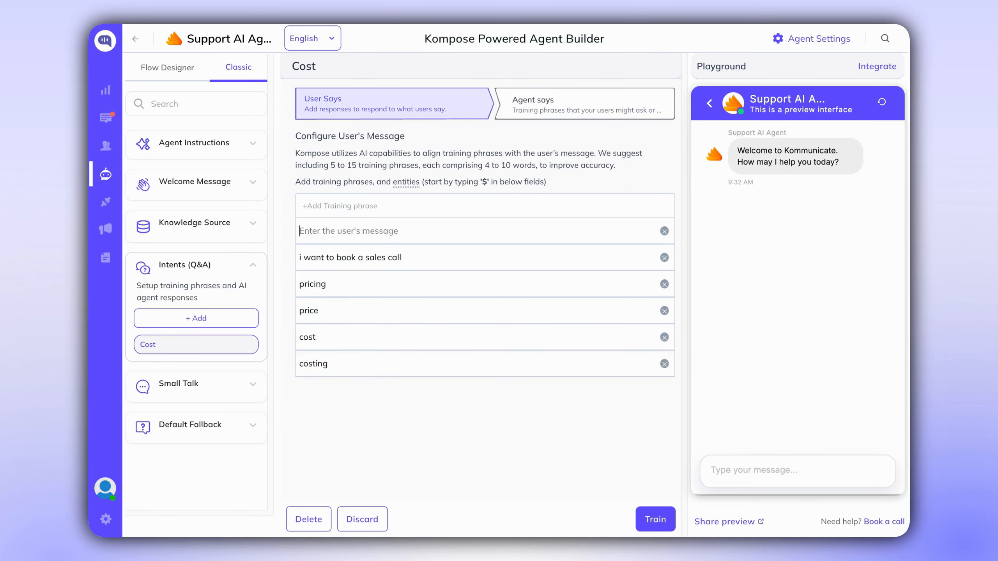
Set the Cost intent's reply to "Hi, Kommunicate starts at $40/month. If you want more information you can ask for a sales rep" and train the intent
{"action": "left_click", "coordinate": [528, 108]}
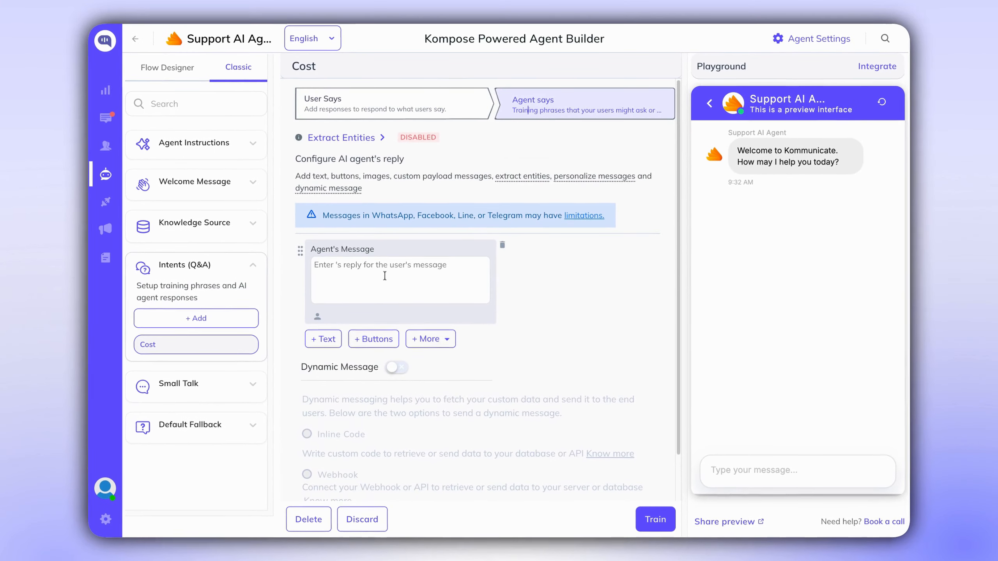
{"action": "left_click", "coordinate": [385, 276]}
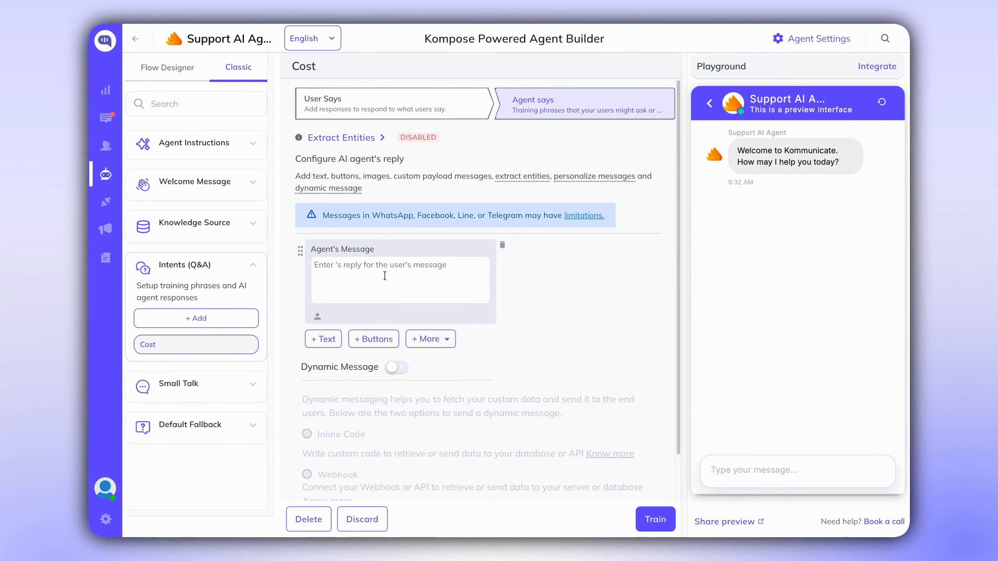
{"action": "type", "text": "Hi, Kommunicate starts at $40/month. If you"}
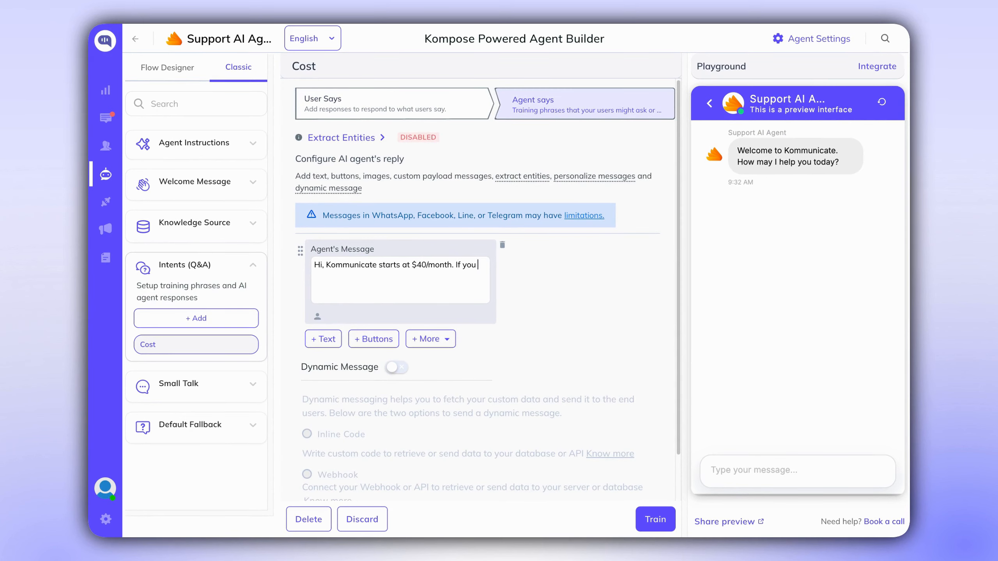
{"action": "type", "text": " want more information you can ask for sales rep"}
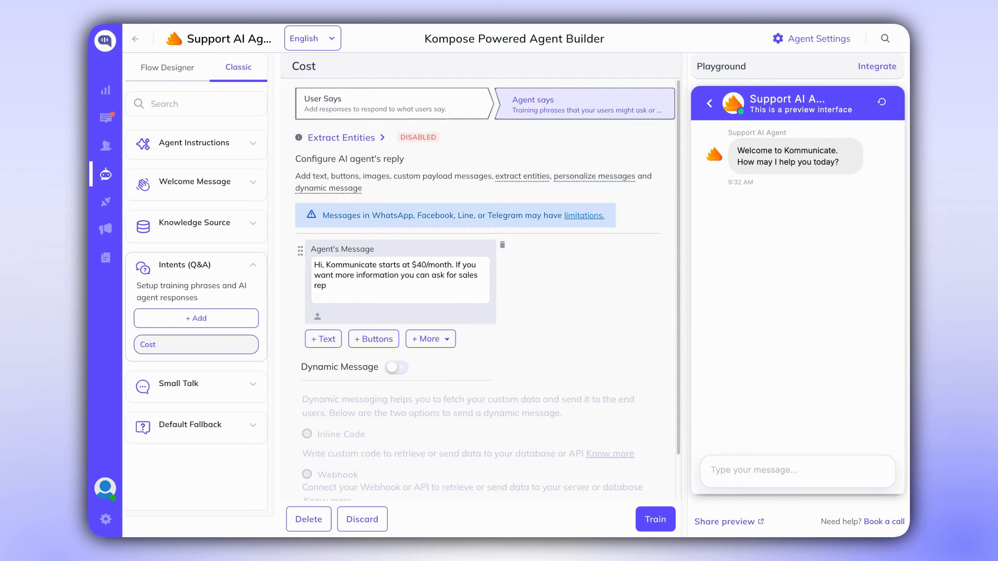
{"action": "left_click", "coordinate": [457, 275]}
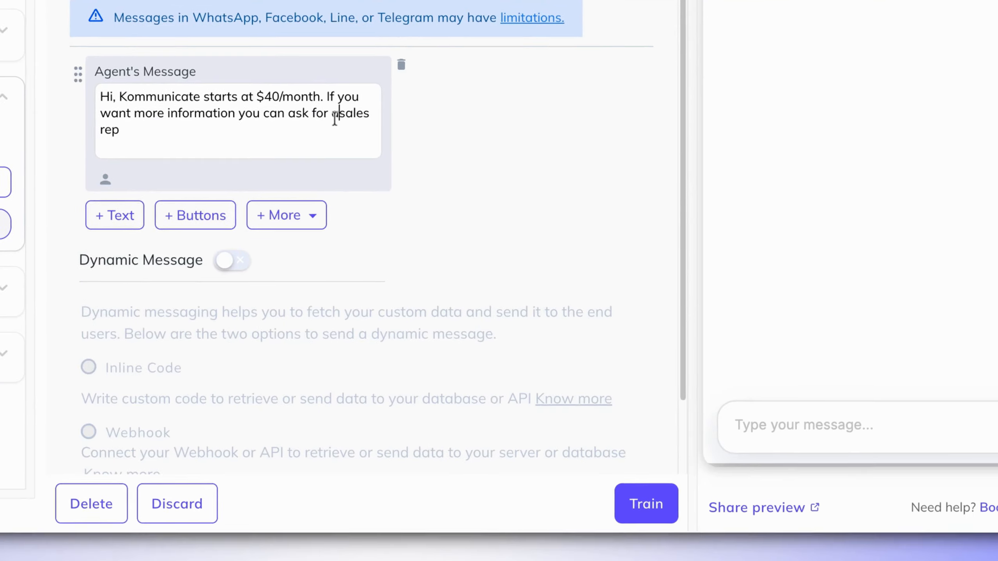
{"action": "type", "text": "a"}
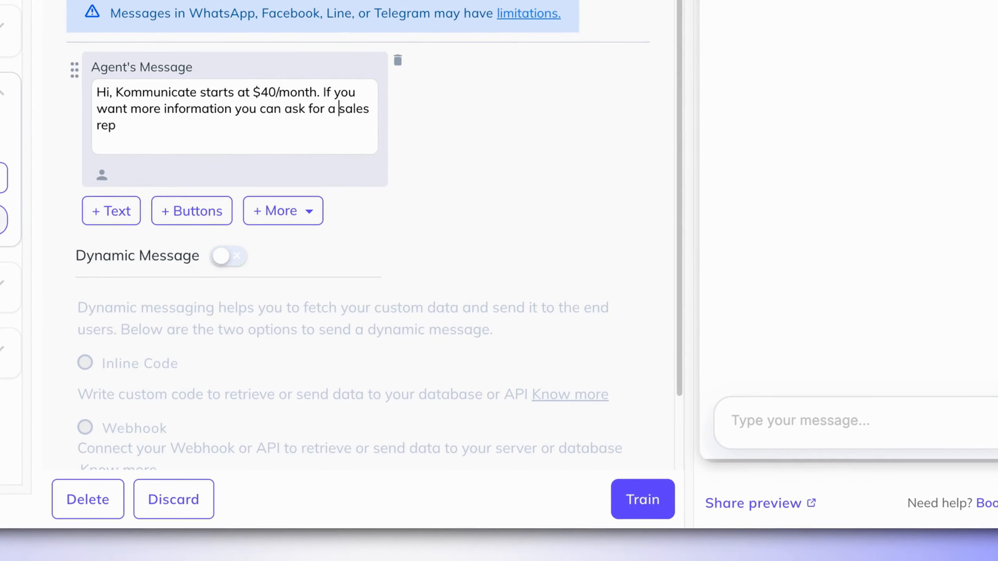
{"action": "left_click", "coordinate": [641, 503]}
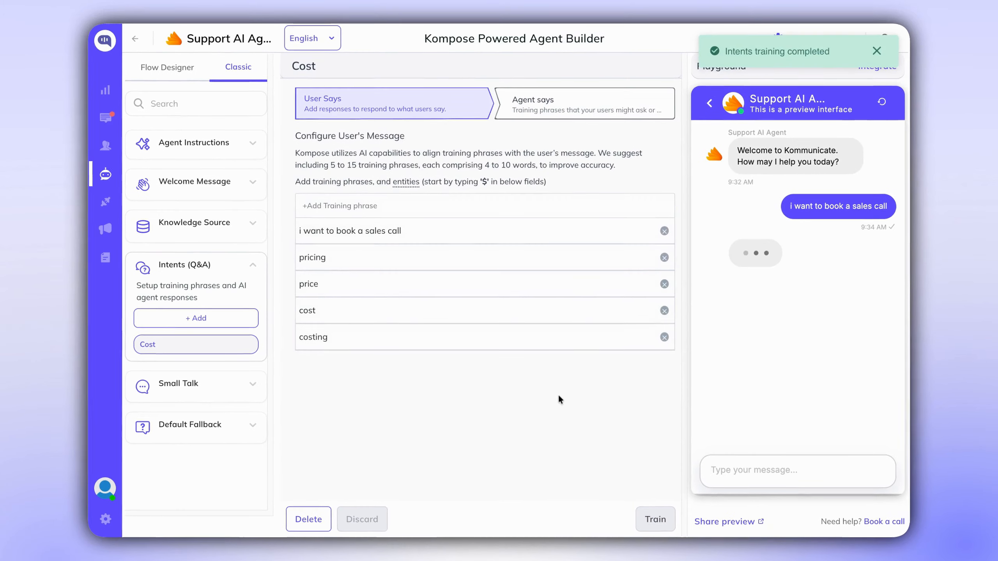
Add a Handover action to the Cost intent's reply that assigns the conversation to a specific human teammate
{"action": "left_click", "coordinate": [535, 84]}
{"action": "left_click", "coordinate": [439, 344]}
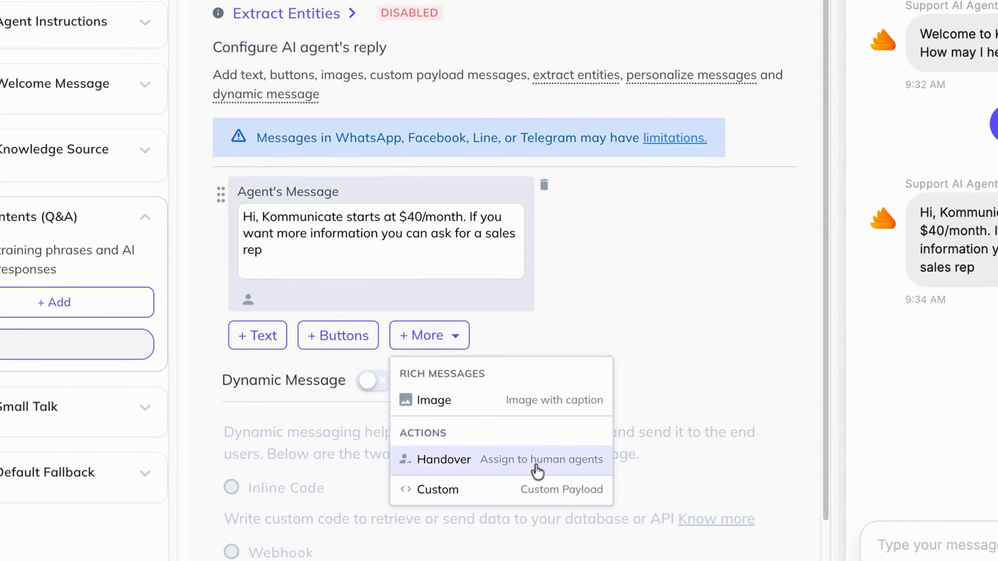
{"action": "left_click", "coordinate": [537, 465]}
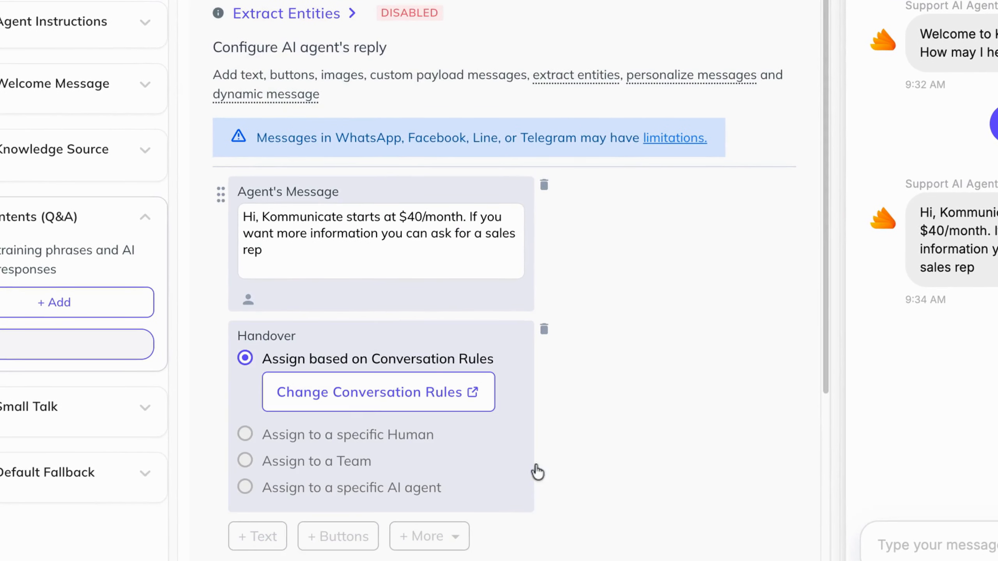
{"action": "left_click", "coordinate": [339, 447]}
{"action": "left_click", "coordinate": [391, 423]}
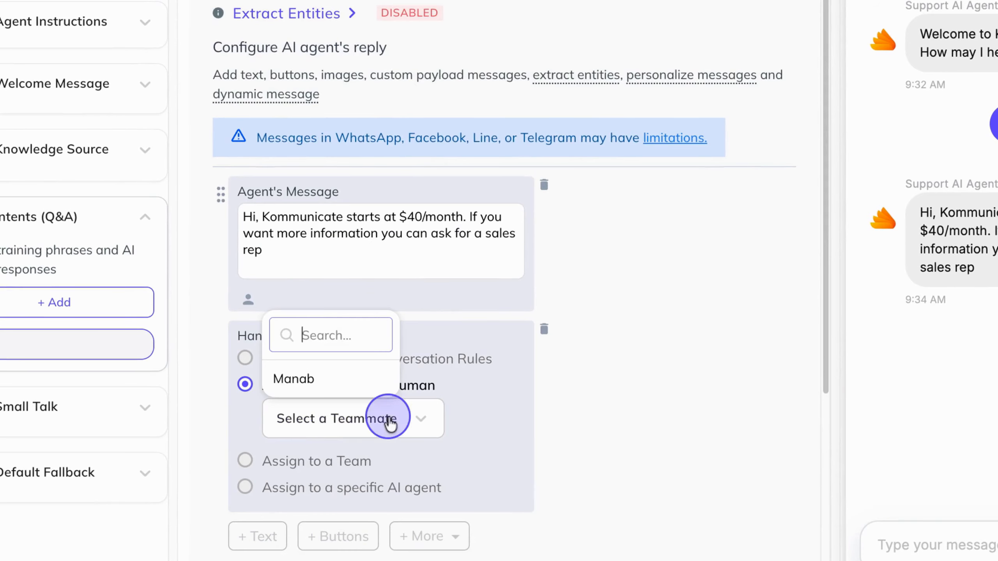
{"action": "left_click", "coordinate": [349, 376]}
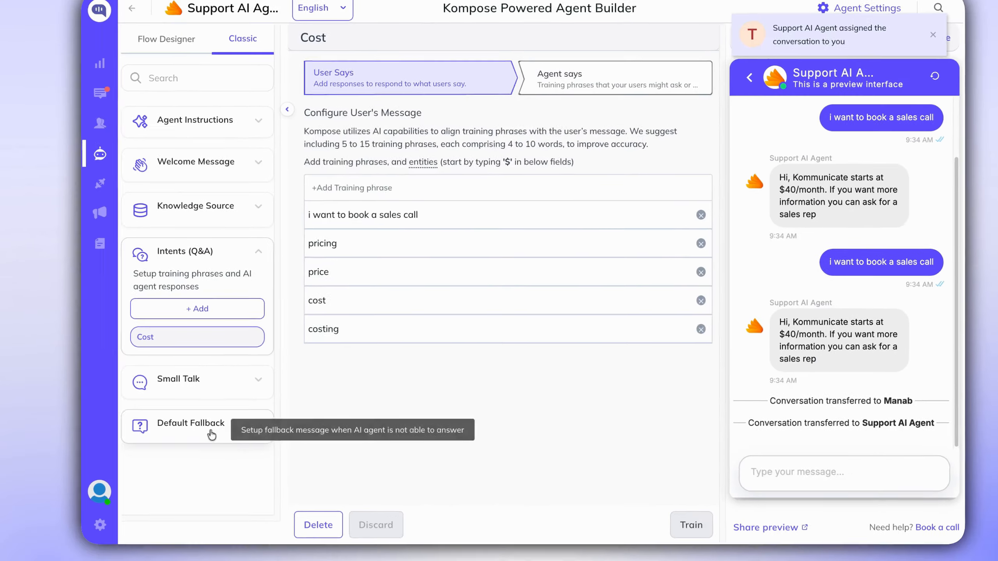
Set and train the fallback reply "I am sorry, I am not able to answer that query. I am going to handover this query to a human agent."
{"action": "left_click", "coordinate": [211, 434]}
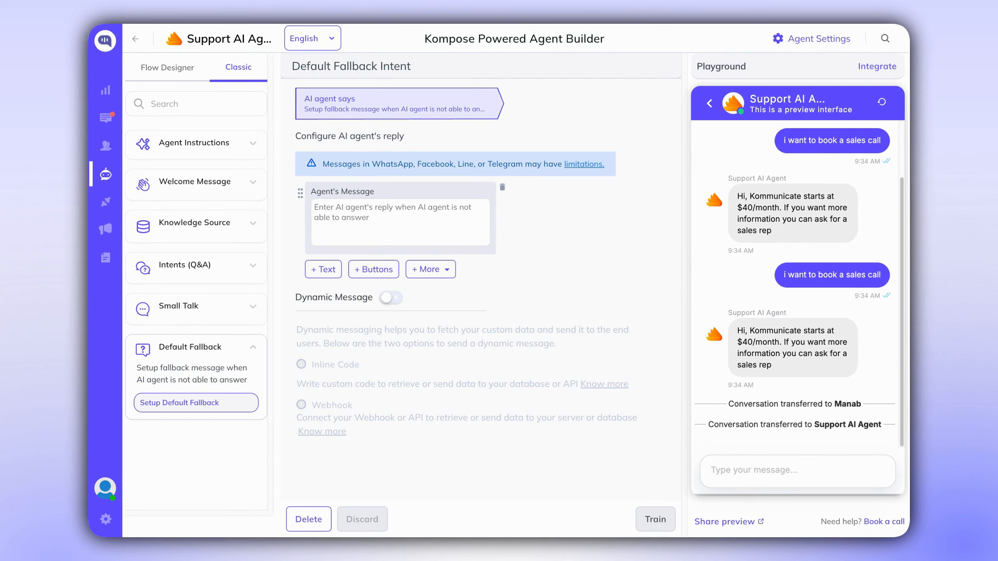
{"action": "type", "text": "I d"}
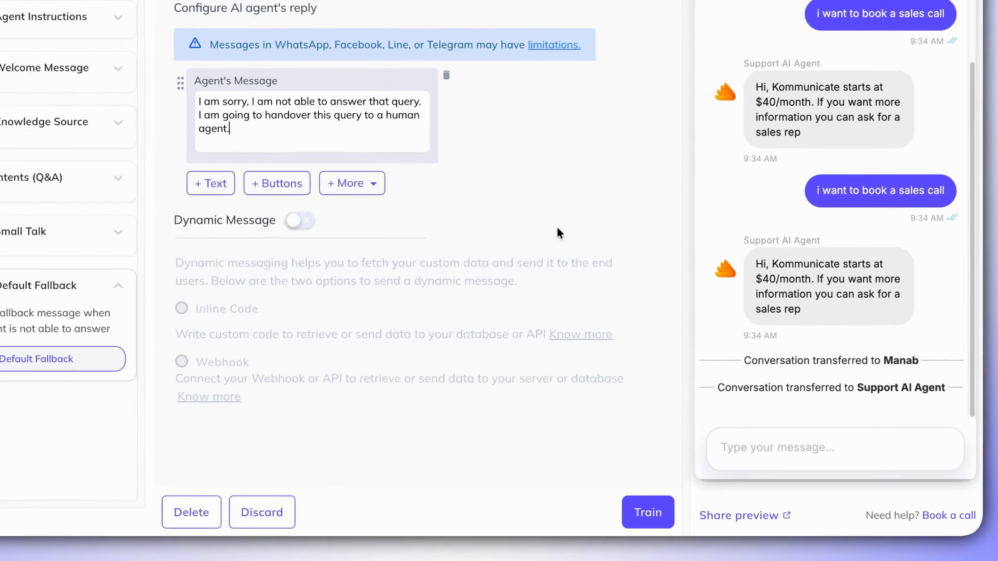
{"action": "left_click", "coordinate": [661, 520]}
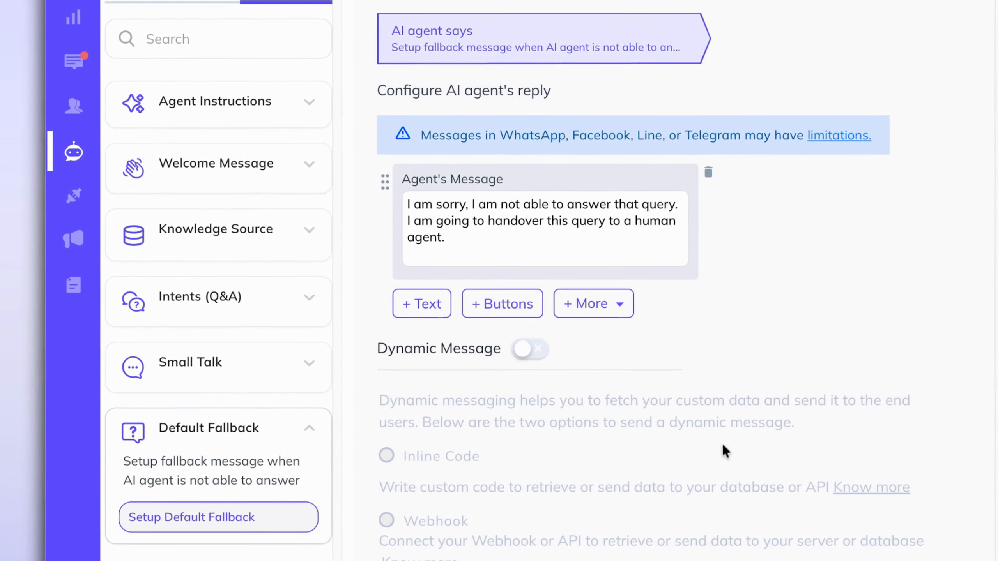
Show the website URLs in the agent's knowledge source and start a fresh test conversation in the playground
{"action": "left_click", "coordinate": [206, 228]}
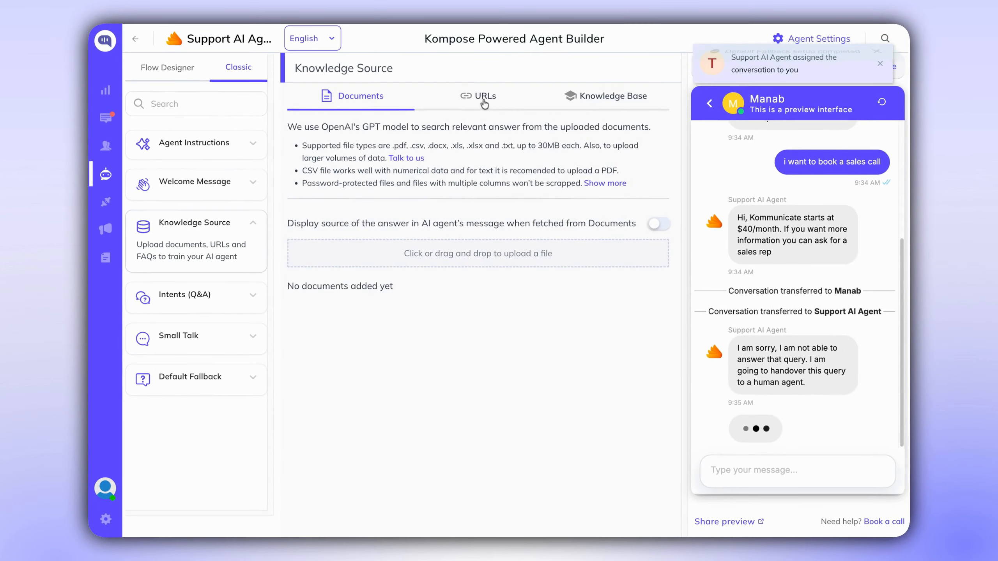
{"action": "left_click", "coordinate": [670, 26]}
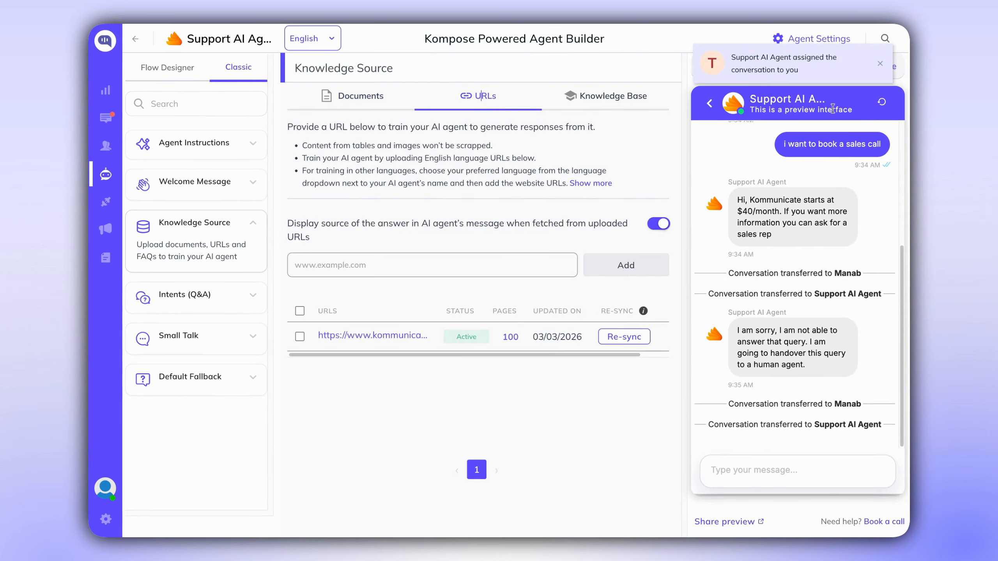
{"action": "left_click", "coordinate": [709, 102]}
{"action": "left_click", "coordinate": [797, 470]}
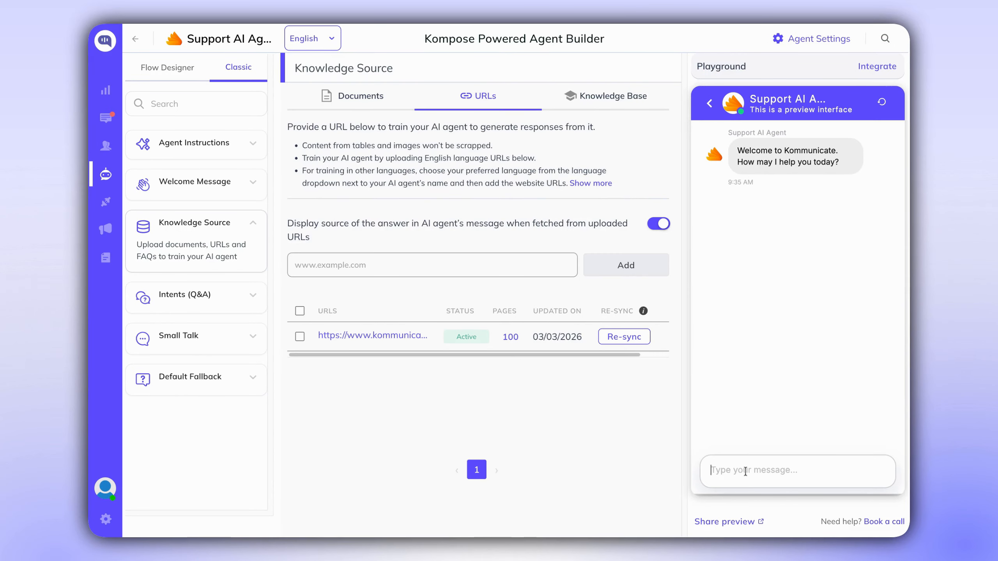
Send the agent the test message "tell me about kommunicate" and read through its full reply
{"action": "type", "text": "h"}
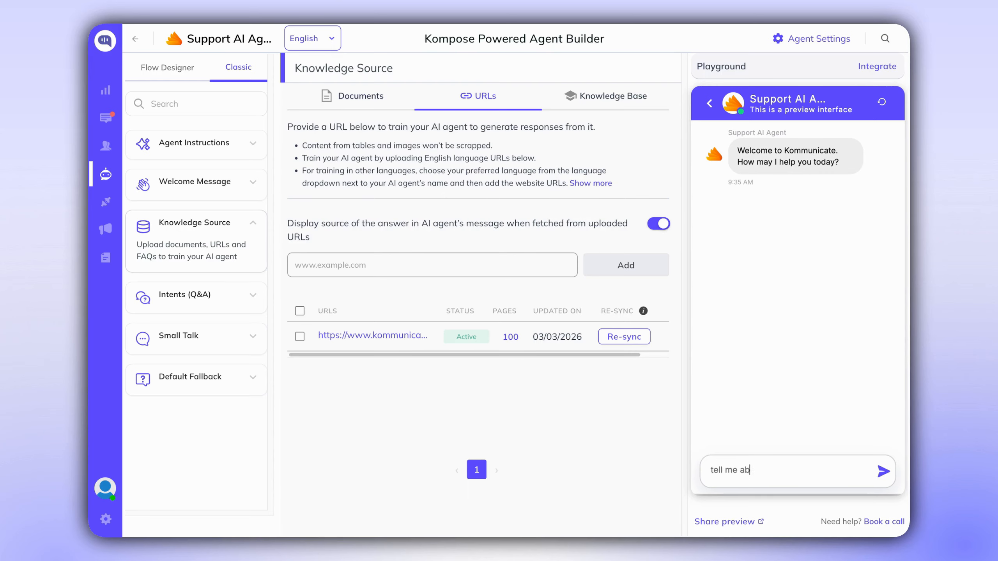
{"action": "type", "text": "ell me about kommunicate"}
{"action": "key", "text": "Return"}
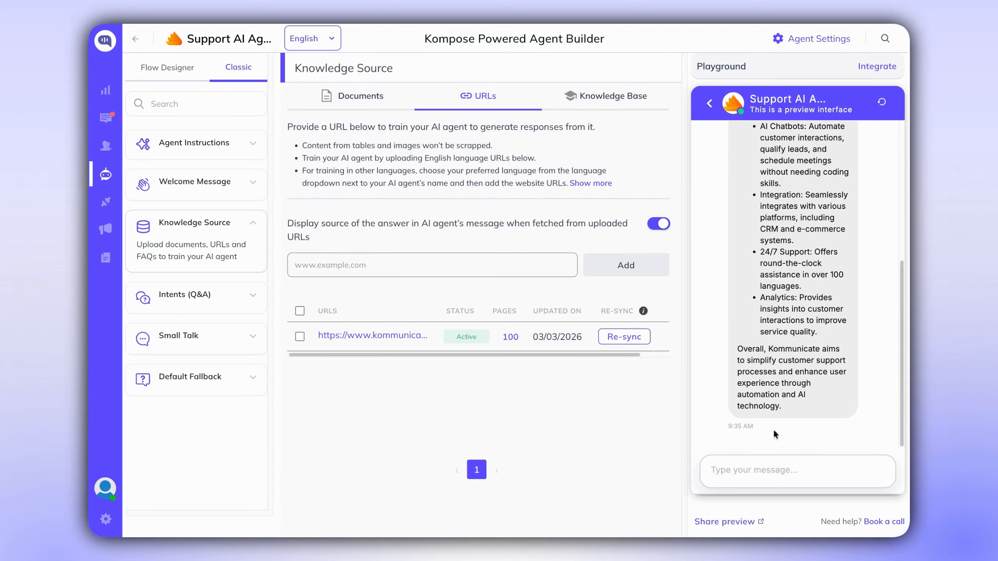
{"action": "scroll", "coordinate": [812, 389], "scroll_direction": "up", "scroll_amount": 6}
{"action": "scroll", "coordinate": [780, 278], "scroll_direction": "down", "scroll_amount": 6}
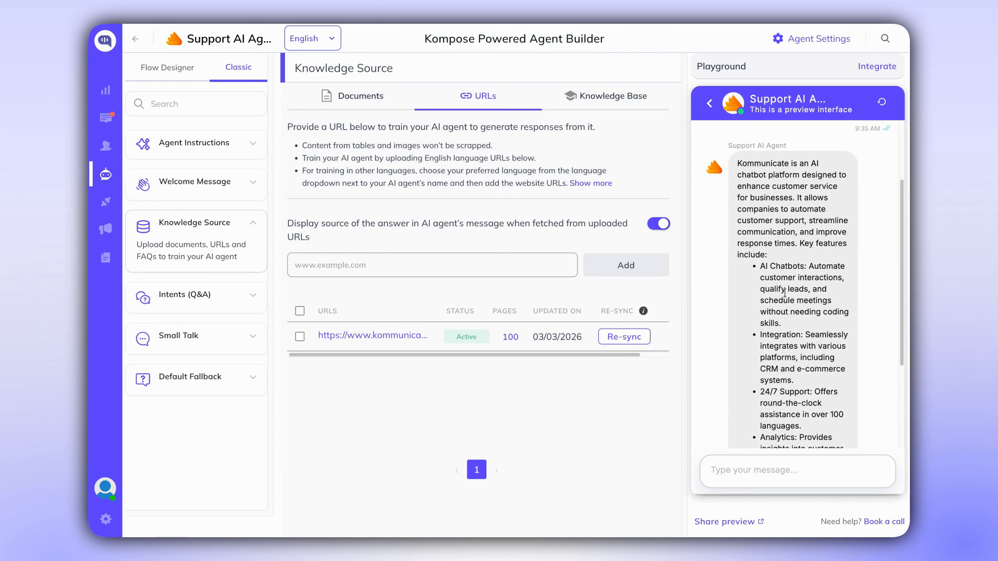
Test the Cost intent by asking the agent "what is the cost" and select the text of its reply
{"action": "left_click", "coordinate": [794, 475]}
{"action": "type", "text": "what is the cost"}
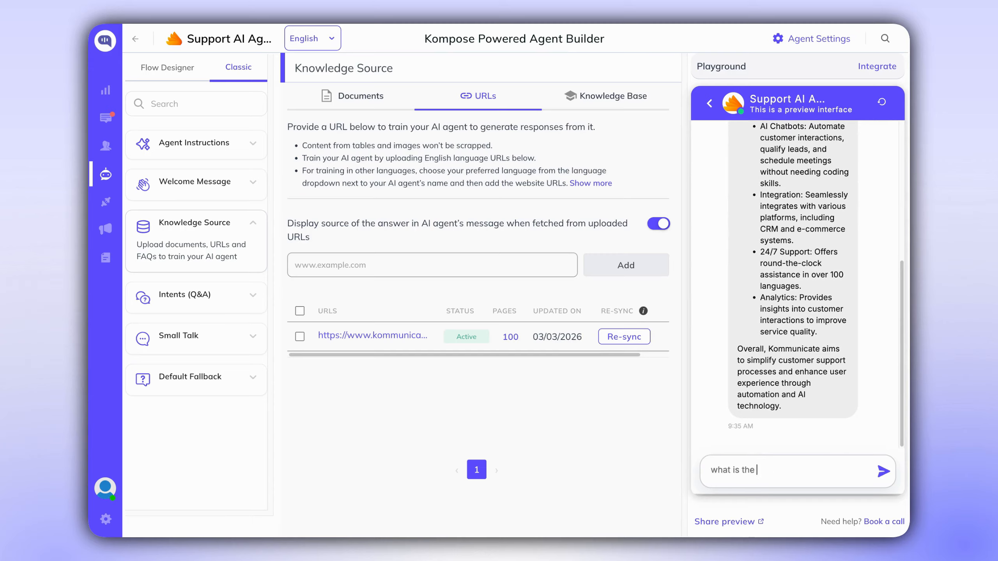
{"action": "key", "text": "Return"}
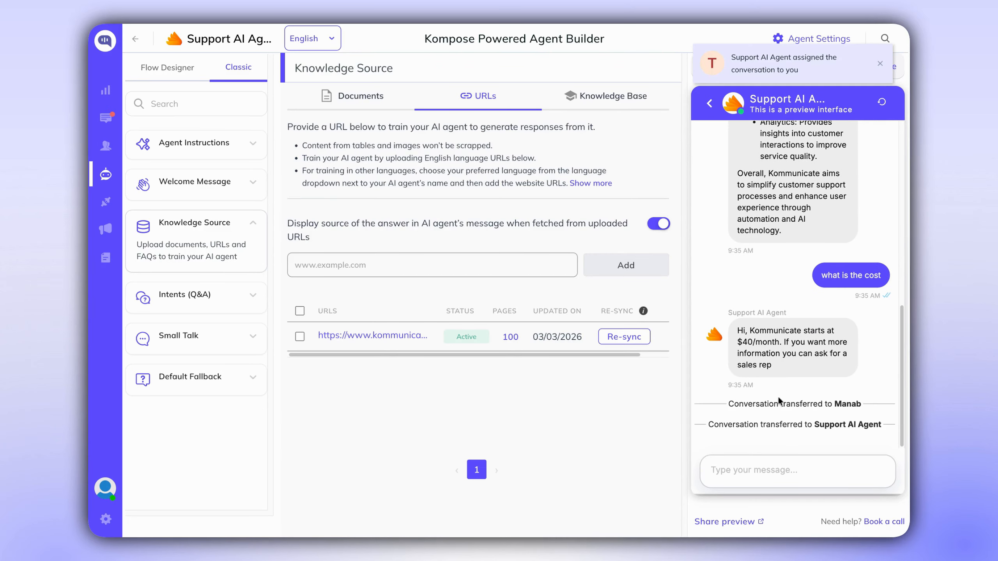
{"action": "triple_click", "coordinate": [785, 344]}
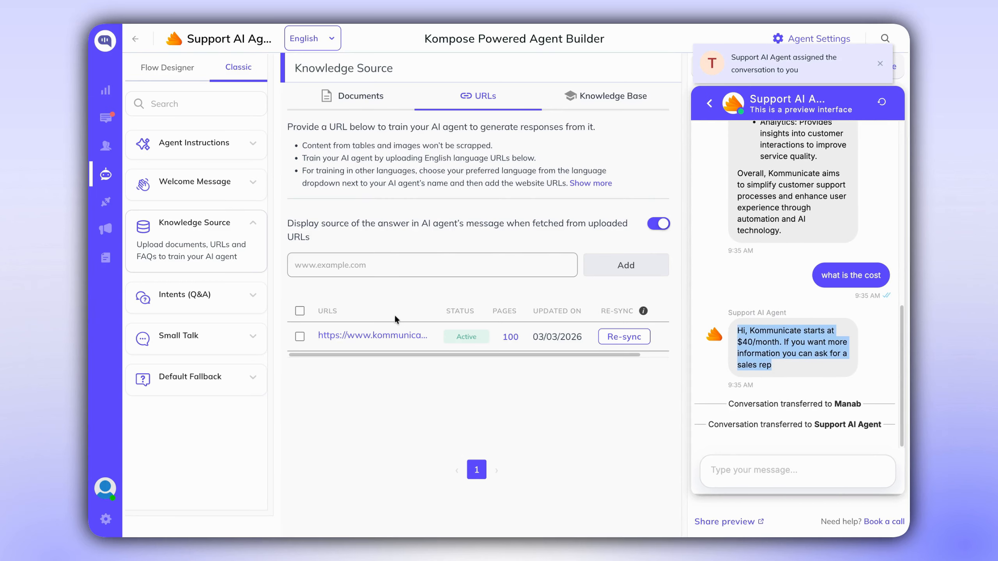